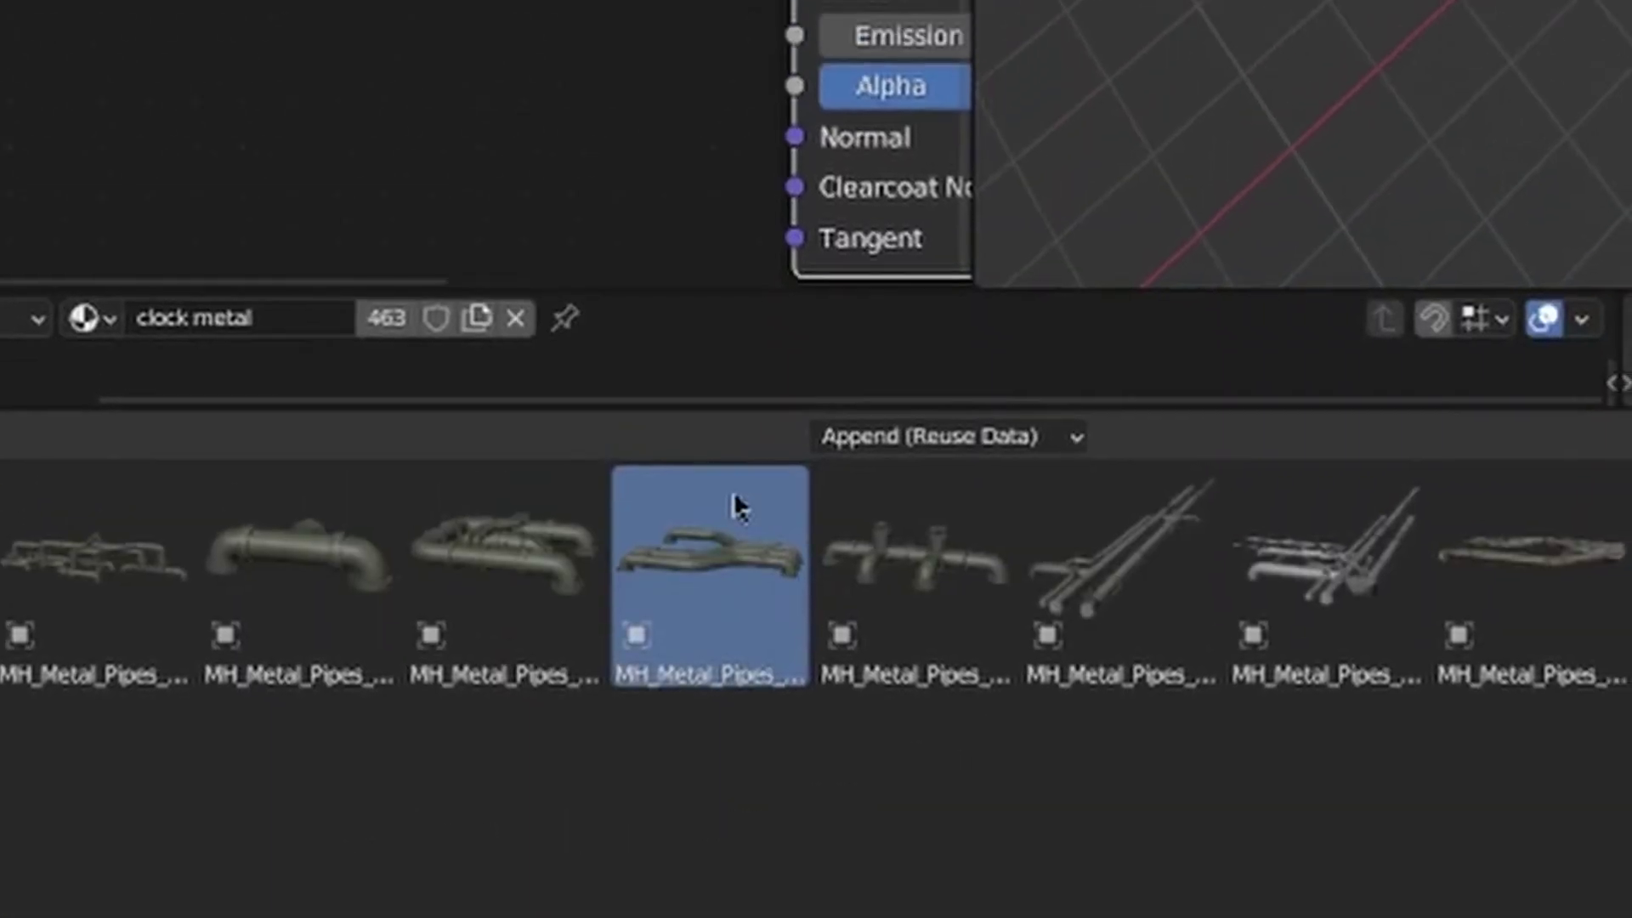
- Drop two metal pipe assets into the scene and pan across the placed pipes
{"action": "left_click_drag", "start_coordinate": [732, 502], "coordinate": [747, 37]}
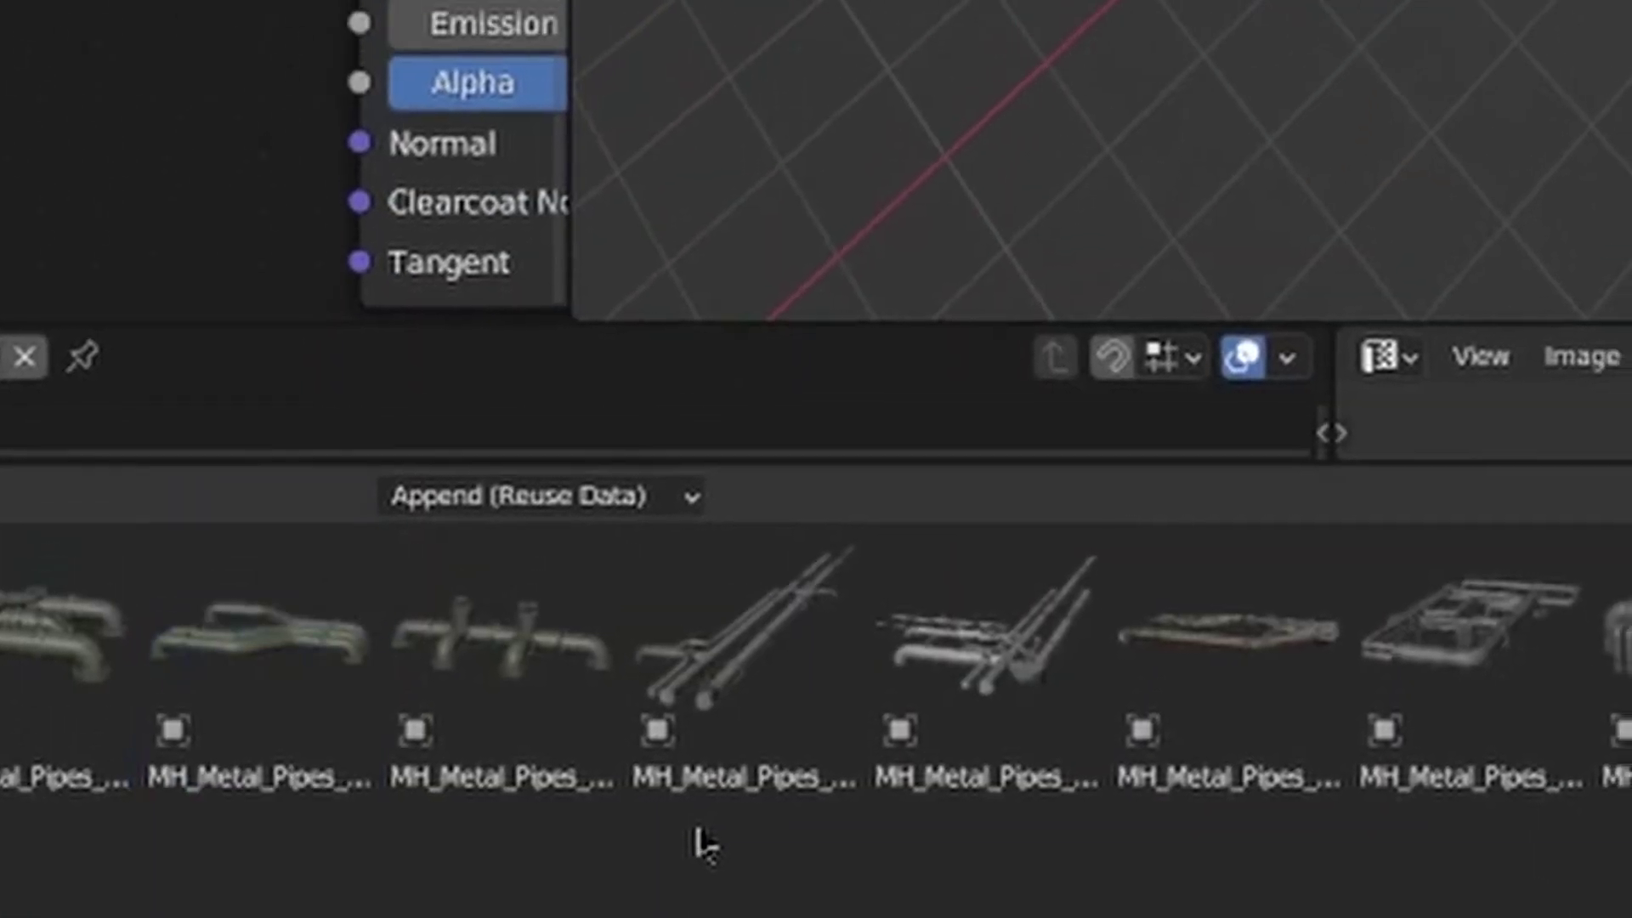
{"action": "left_click_drag", "start_coordinate": [704, 844], "coordinate": [739, 289]}
{"action": "middle_click_drag", "start_coordinate": [739, 289], "coordinate": [1006, 201], "text": "shift"}
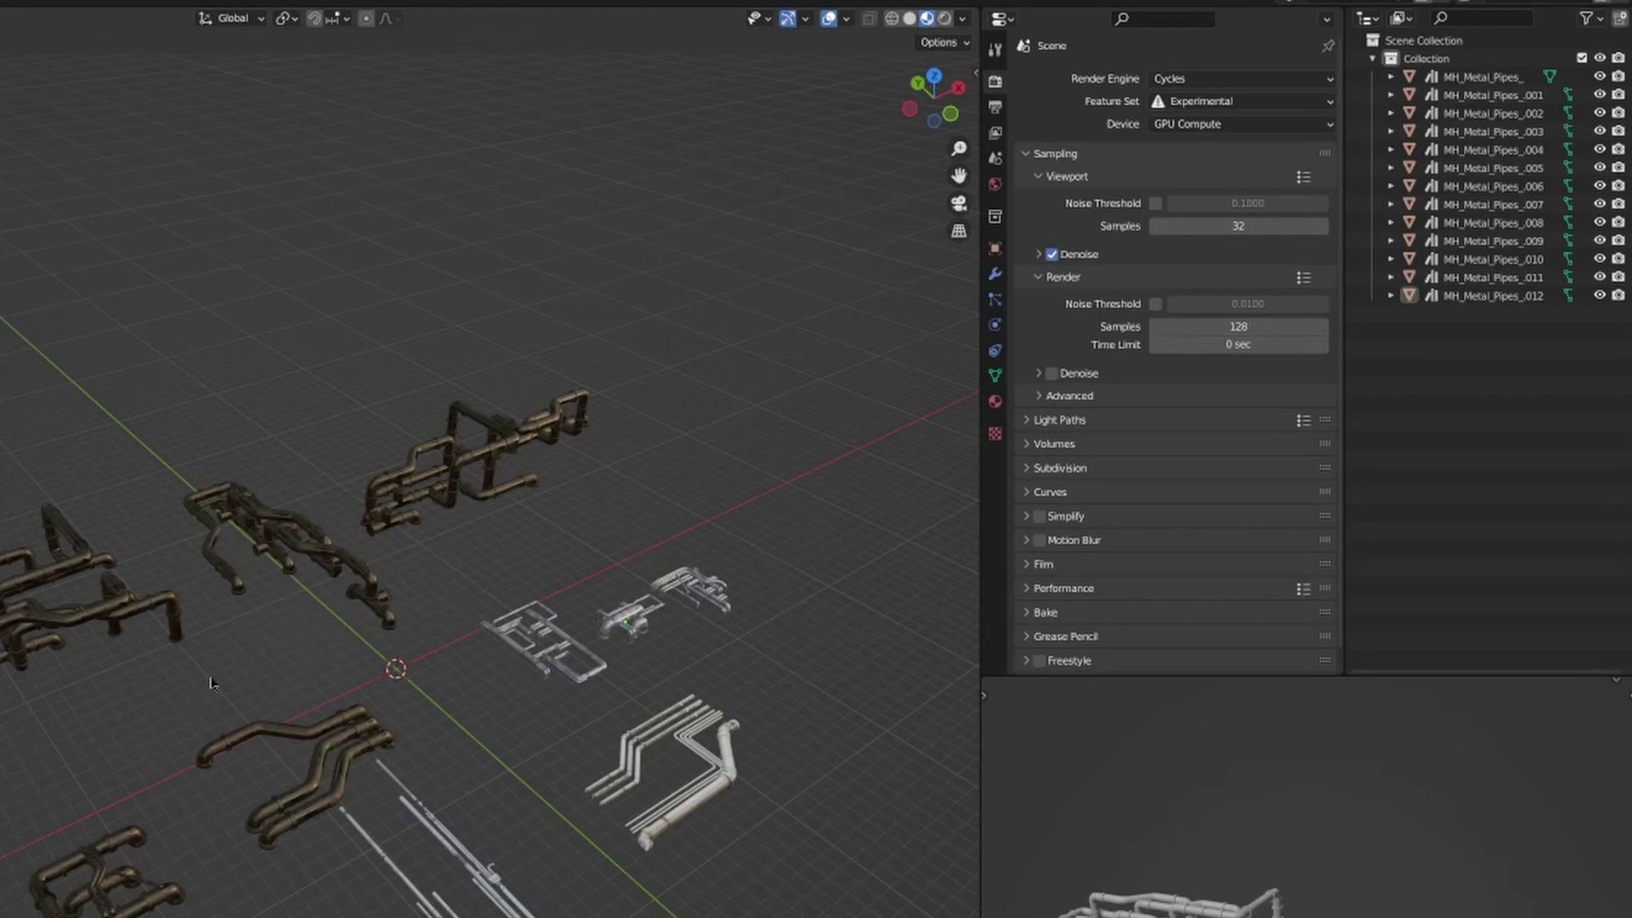
- Use the Outliner context menu on MH_Metal_Pipes_001 to choose Mark as Asset
{"action": "right_click", "coordinate": [1347, 115]}
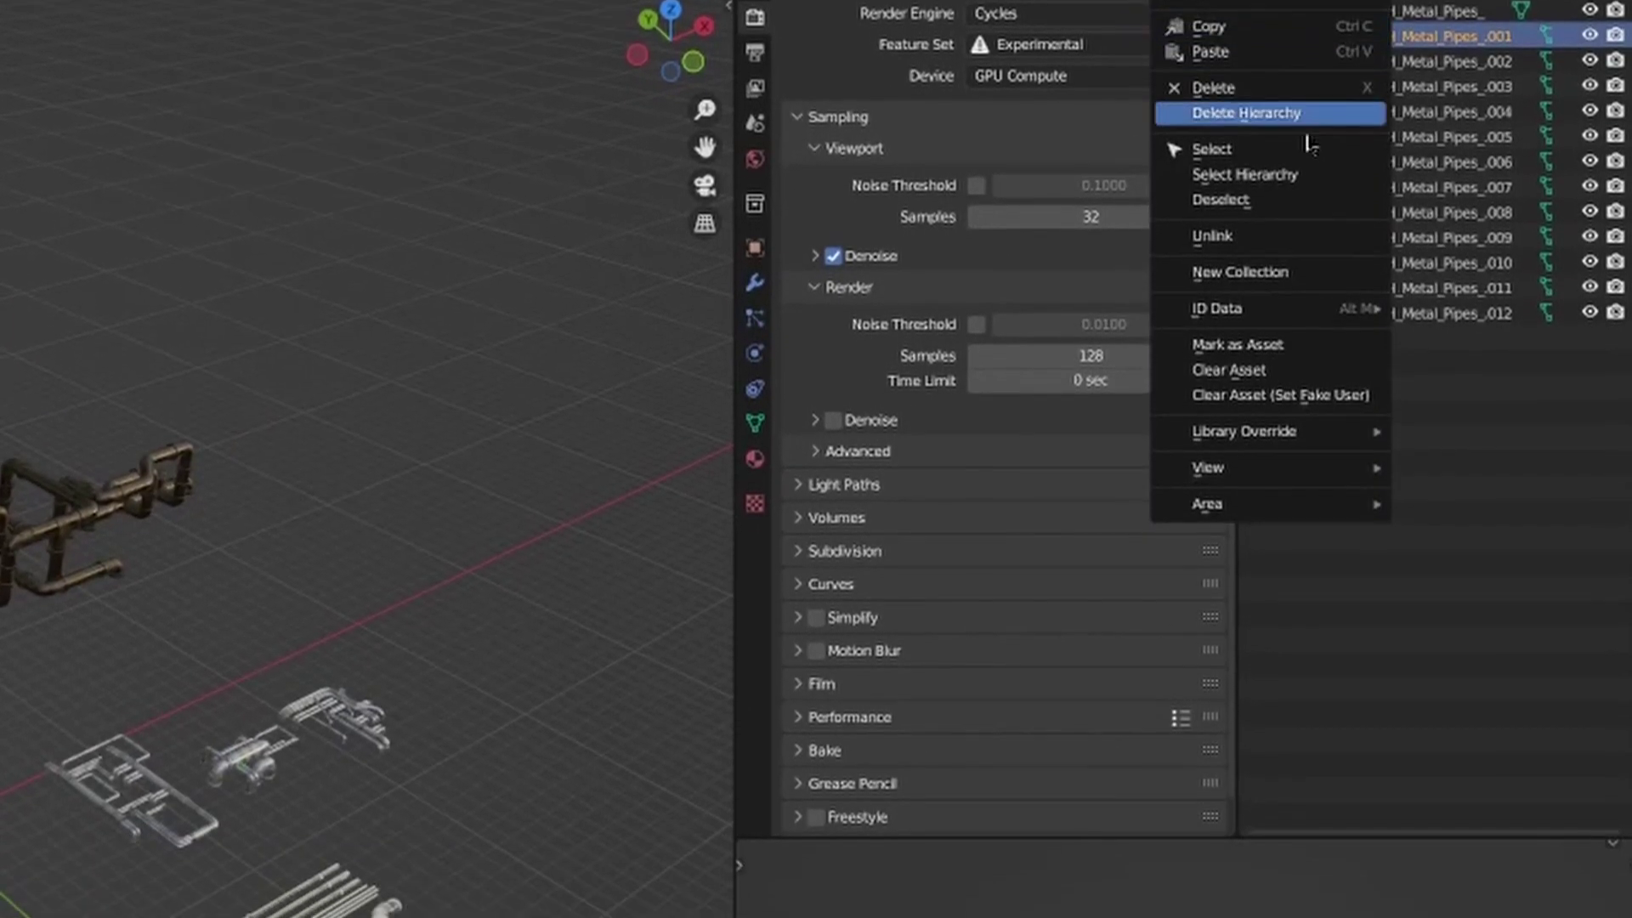
{"action": "left_click", "coordinate": [1237, 267]}
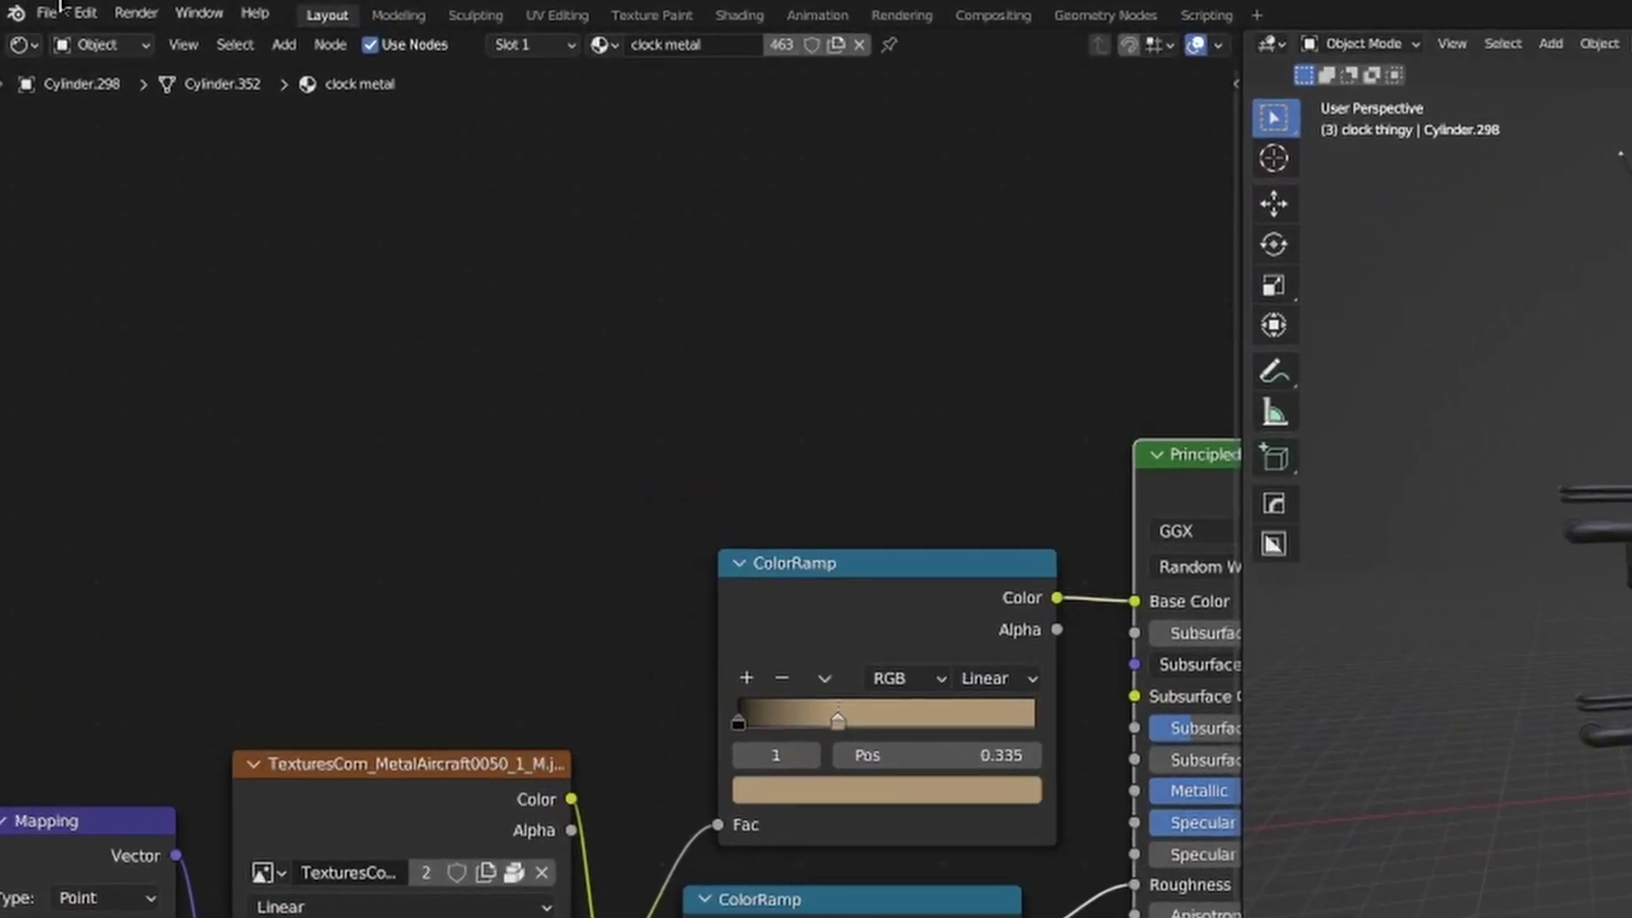
- Add a new asset library path in Preferences and browse to Documents > Blender2
{"action": "left_click", "coordinate": [64, 10]}
{"action": "left_click", "coordinate": [187, 414]}
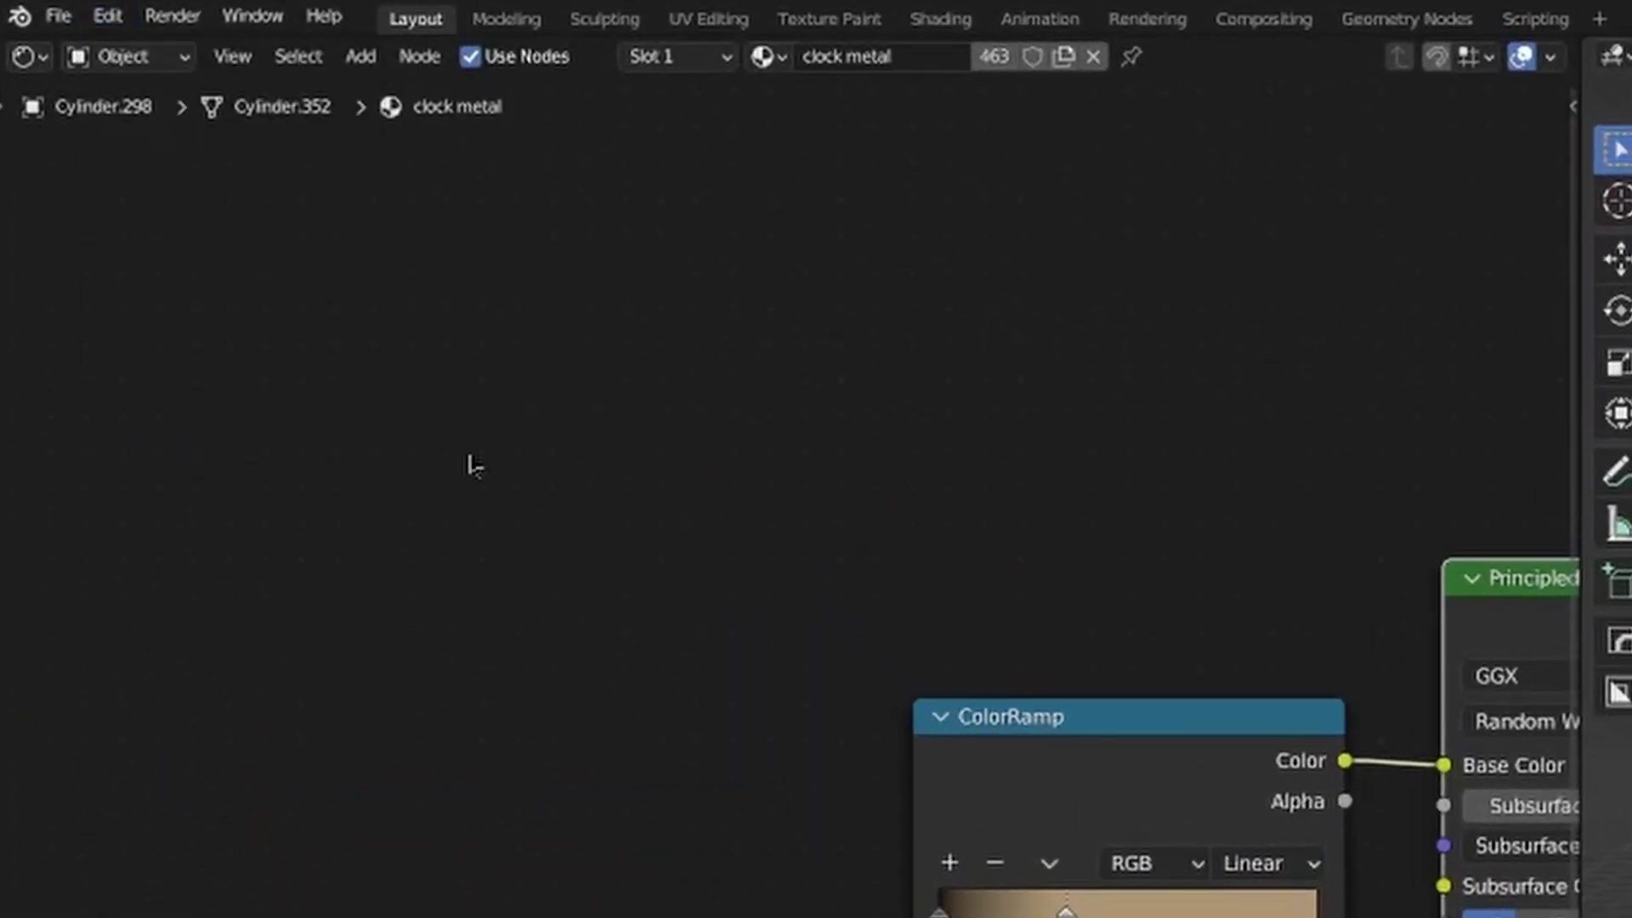
{"action": "scroll", "coordinate": [567, 508], "scroll_direction": "down", "scroll_amount": 4}
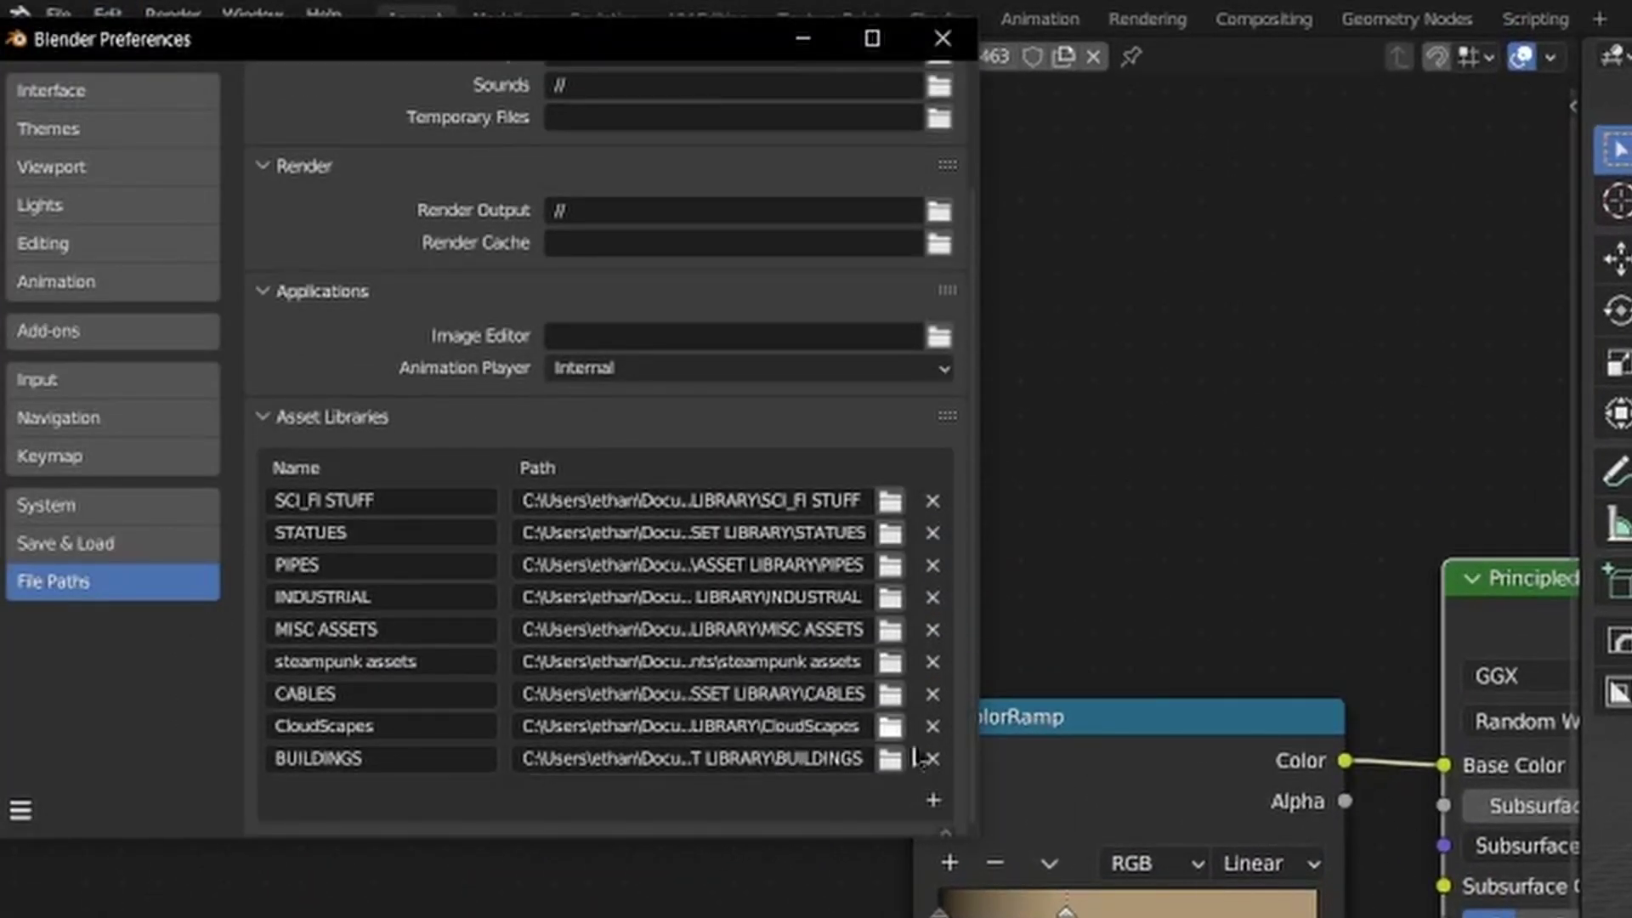
{"action": "left_click", "coordinate": [933, 803]}
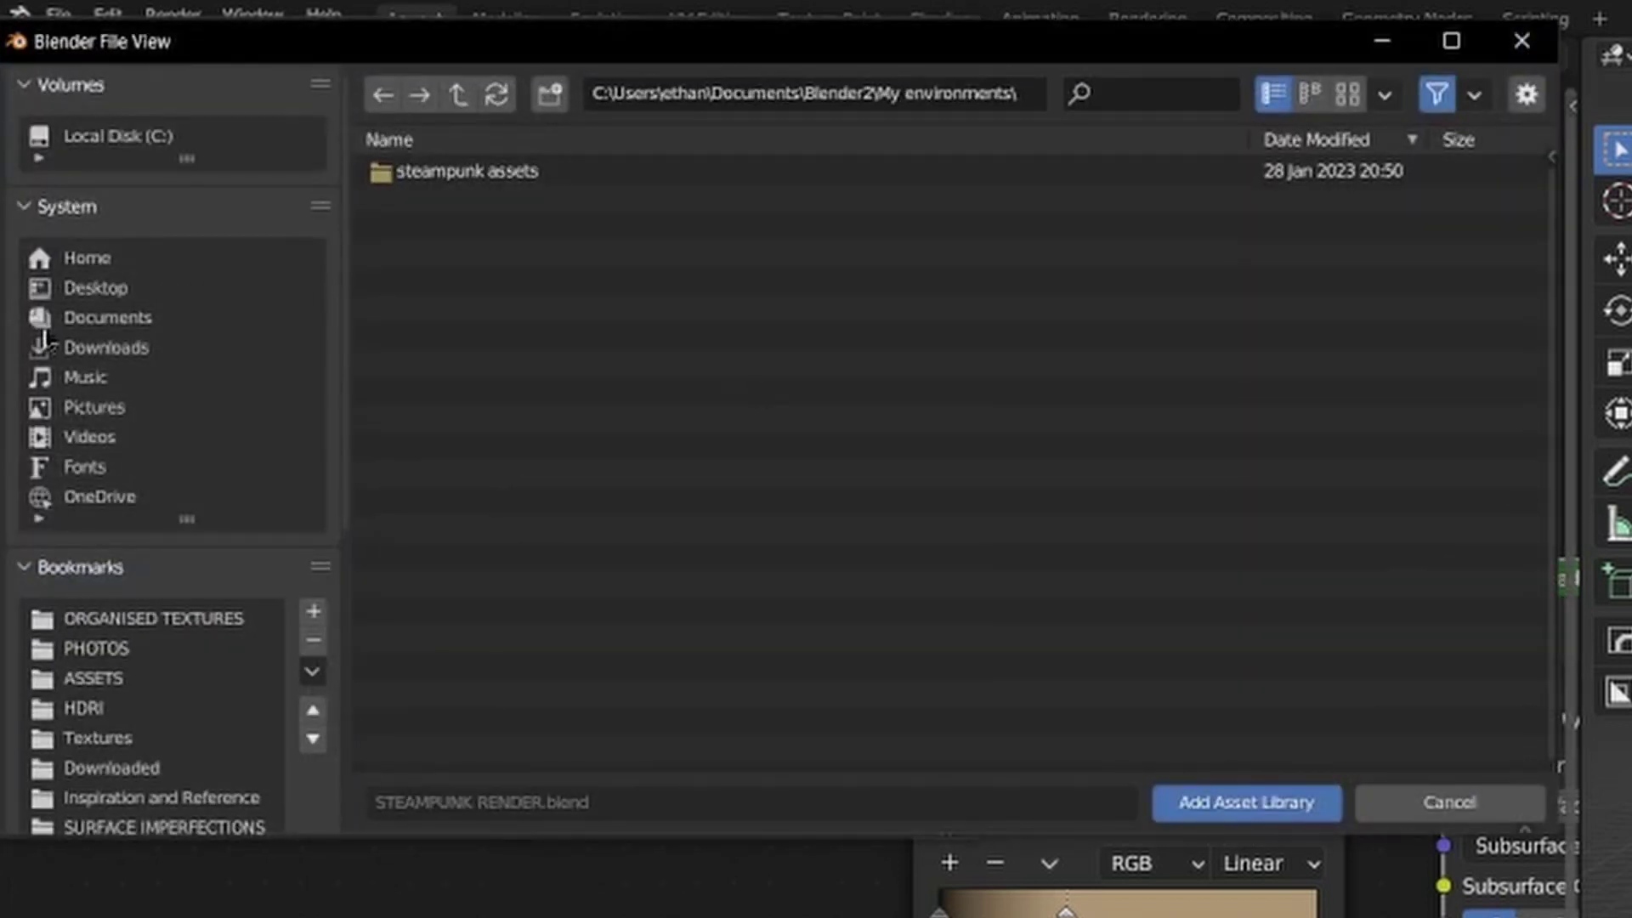
{"action": "left_click", "coordinate": [72, 320]}
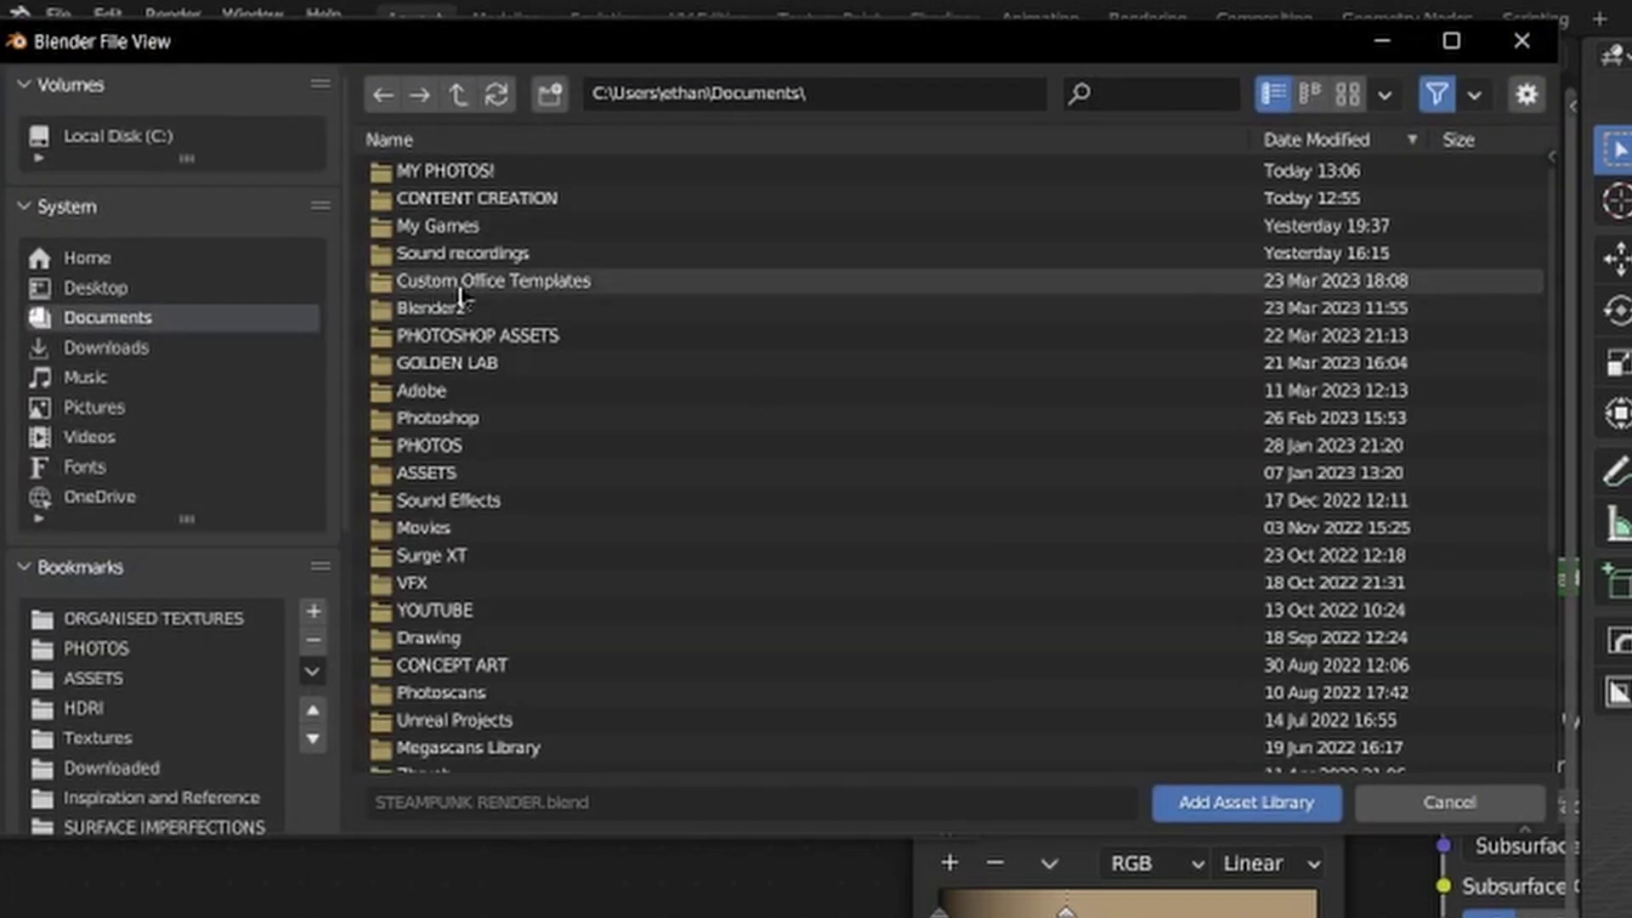
{"action": "double_click", "coordinate": [562, 309]}
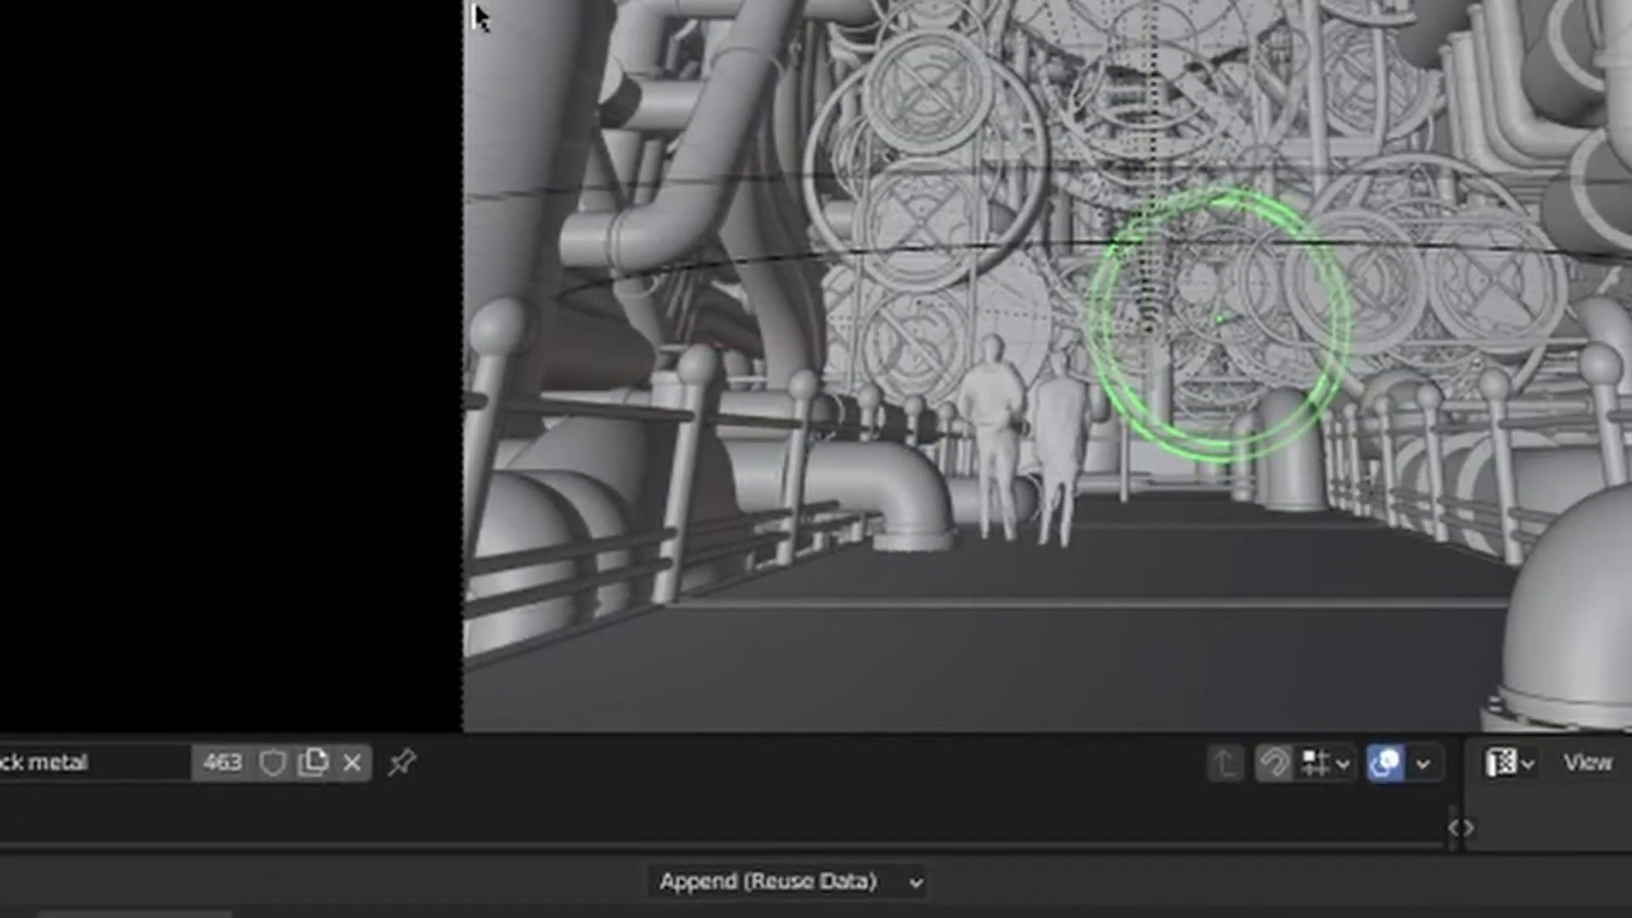
- Place a pipe asset on the scene floor and frame the view on it
{"action": "middle_click_drag", "start_coordinate": [474, 11], "coordinate": [544, 268]}
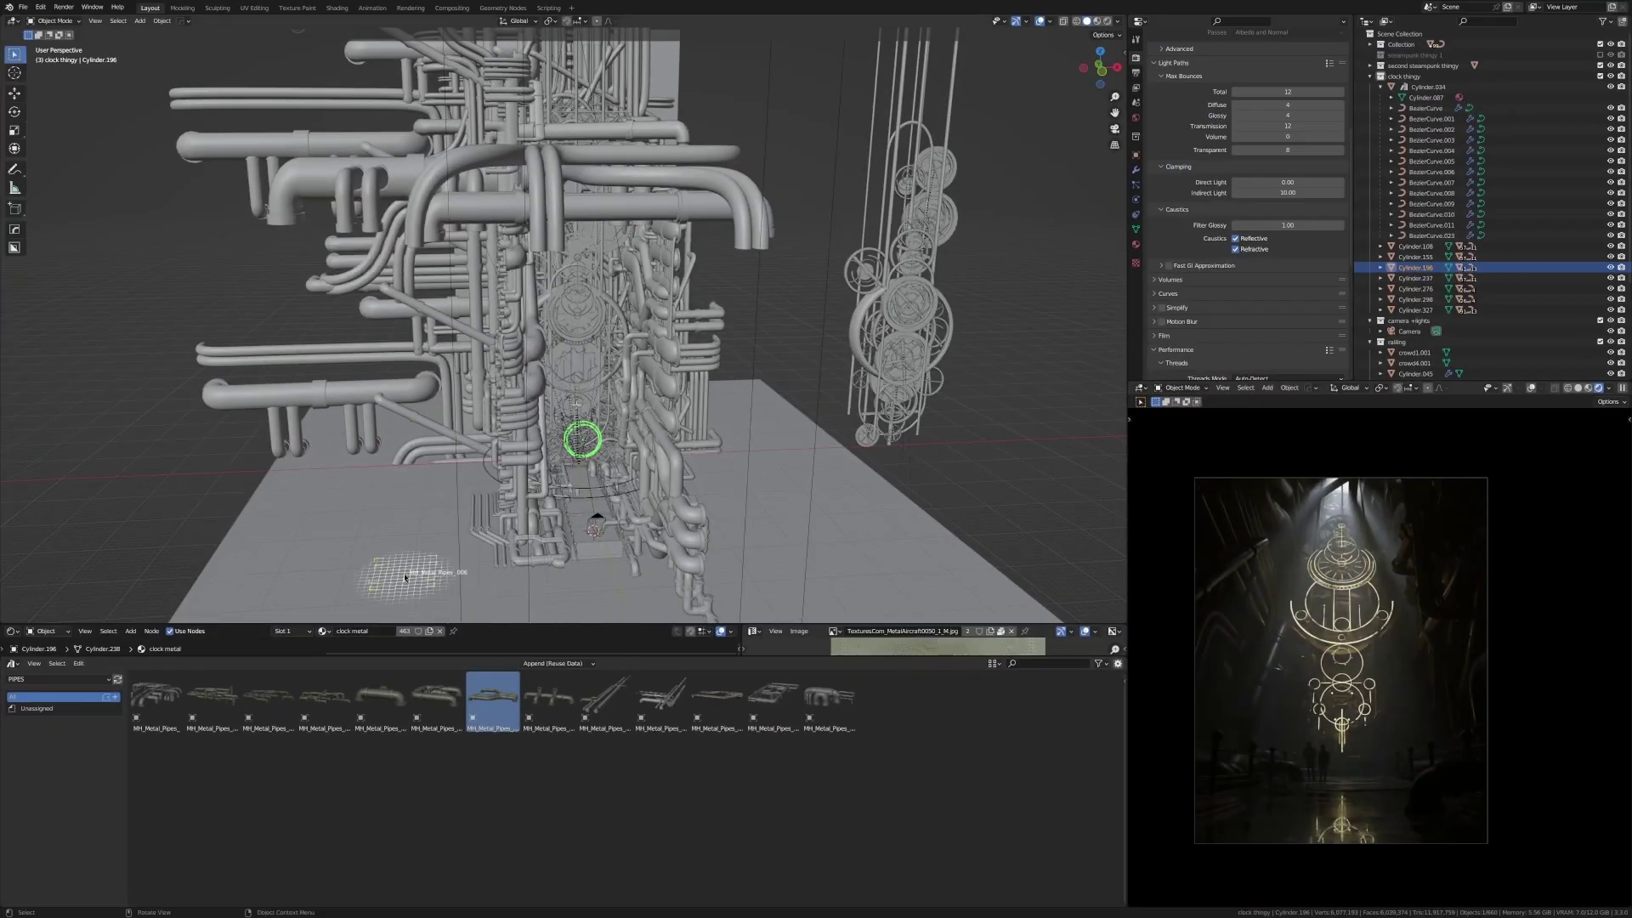
{"action": "left_click_drag", "start_coordinate": [404, 578], "coordinate": [393, 567]}
{"action": "key", "text": "KP_Decimal"}
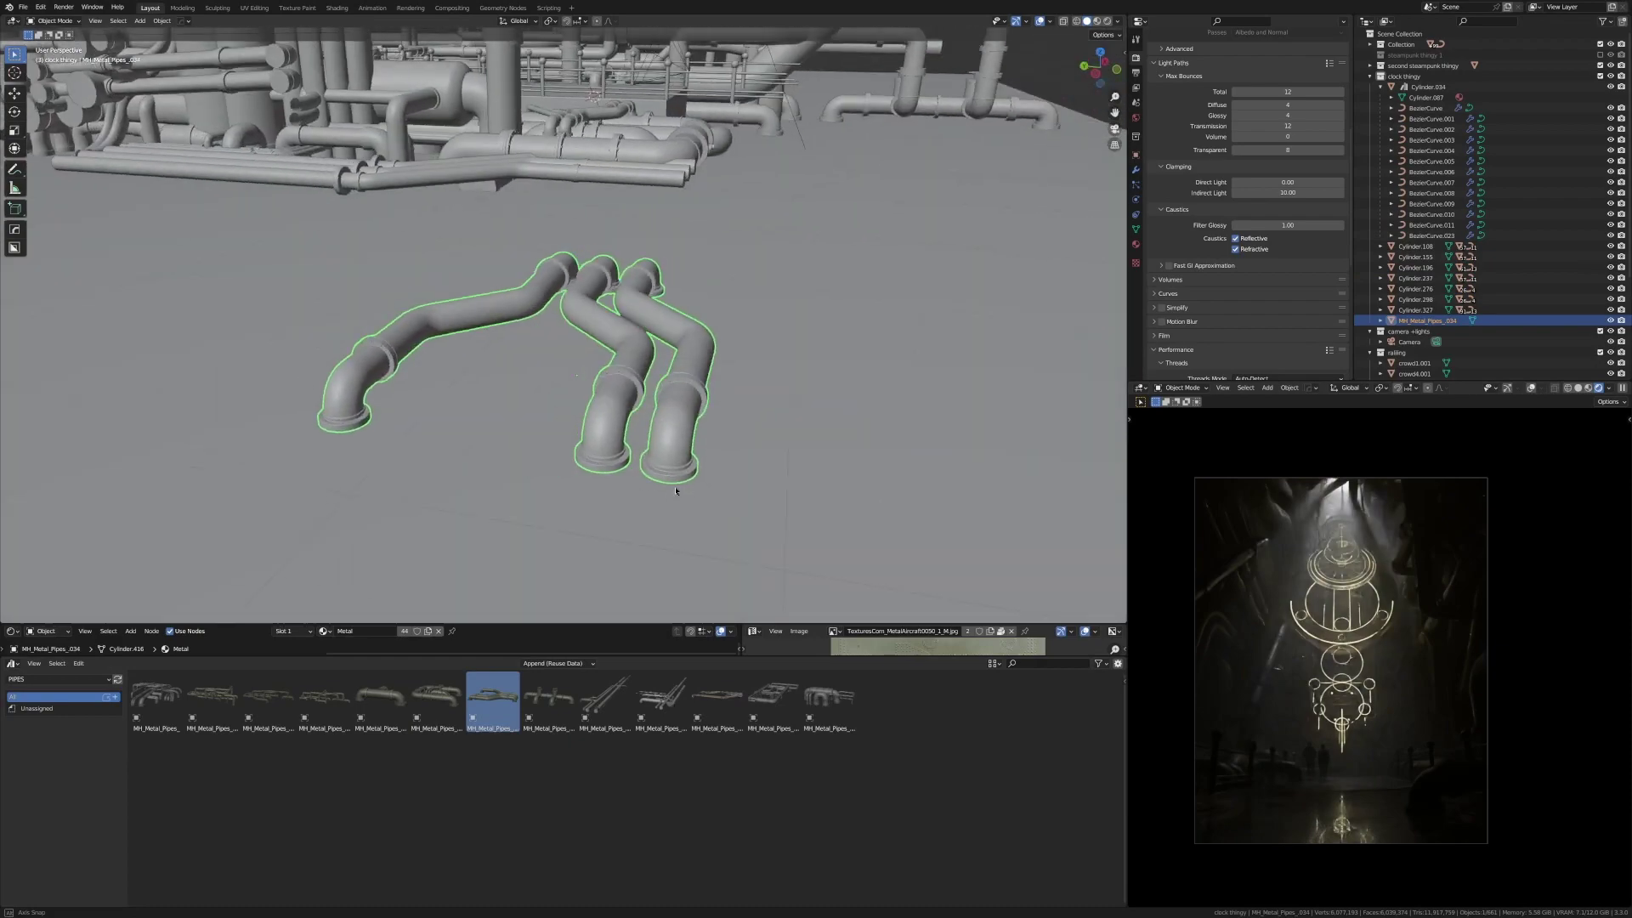
- Orbit and zoom to view the glowing clockwork from a closer, tilted angle
{"action": "middle_click_drag", "start_coordinate": [676, 491], "coordinate": [646, 408]}
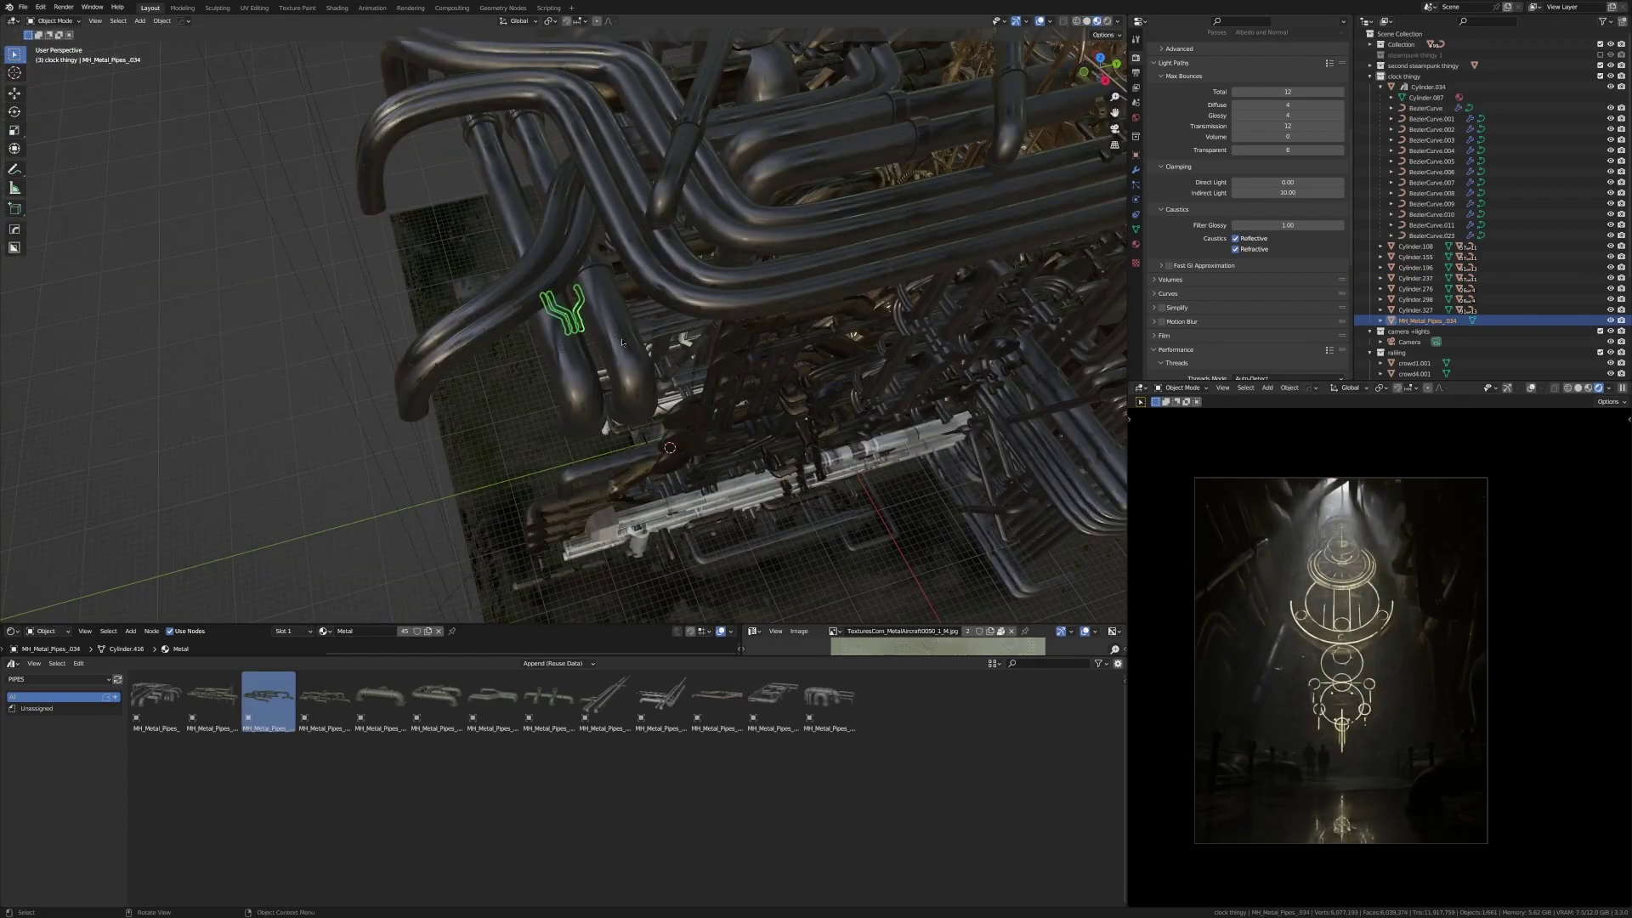
{"action": "middle_click_drag", "start_coordinate": [767, 371], "coordinate": [807, 312]}
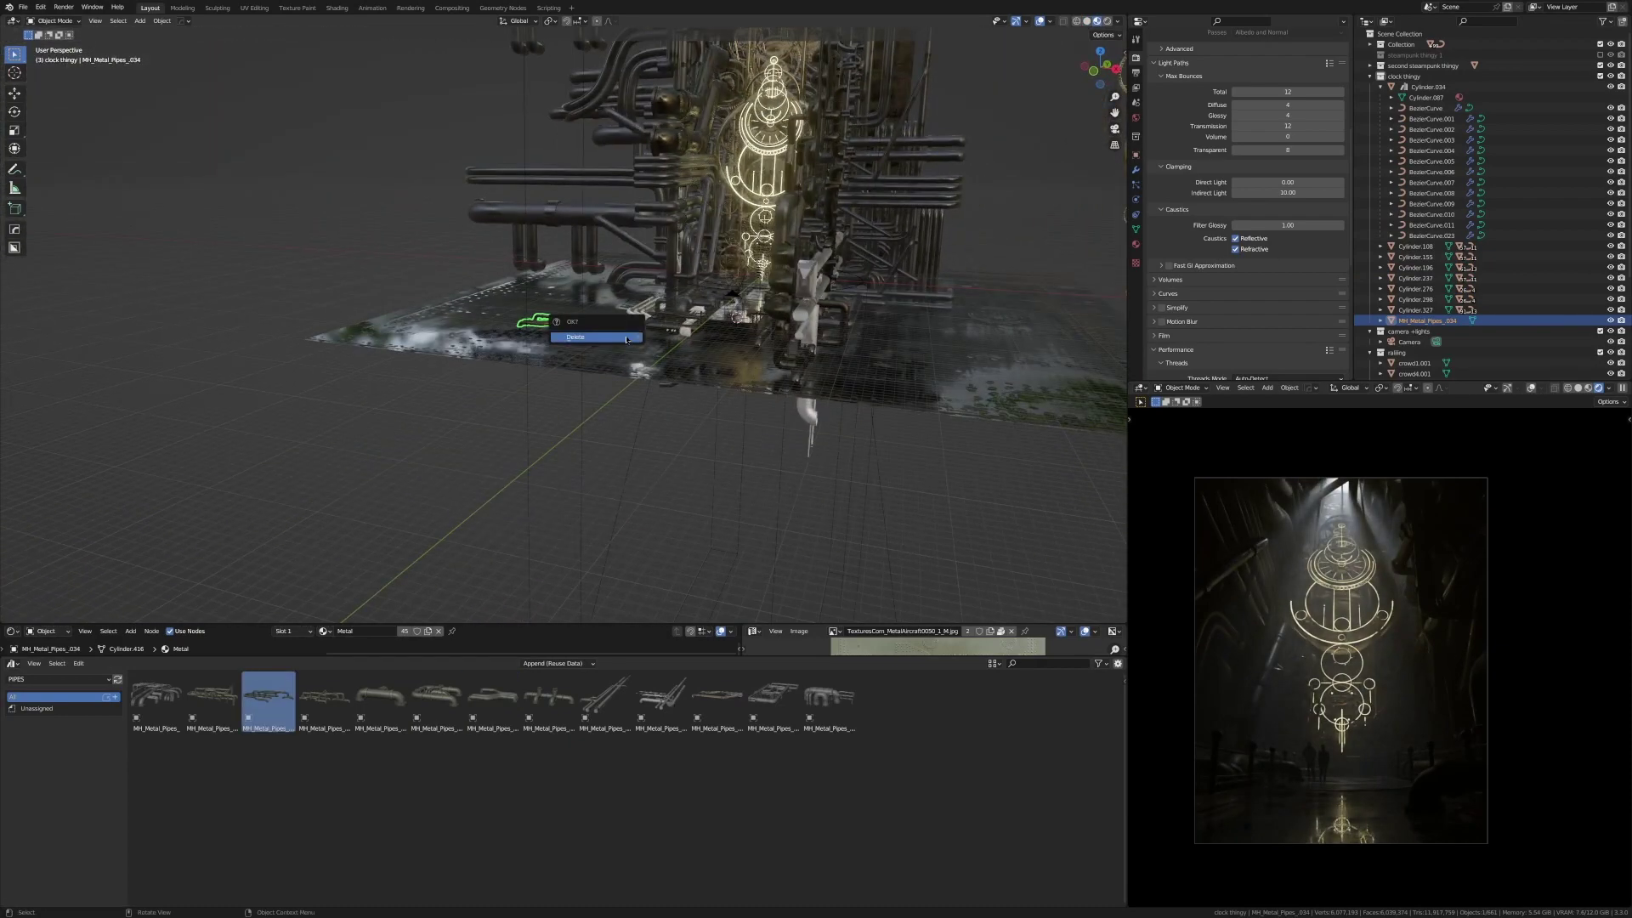
{"action": "scroll", "coordinate": [641, 411], "scroll_direction": "up", "scroll_amount": 8}
{"action": "middle_click_drag", "start_coordinate": [641, 412], "coordinate": [809, 326]}
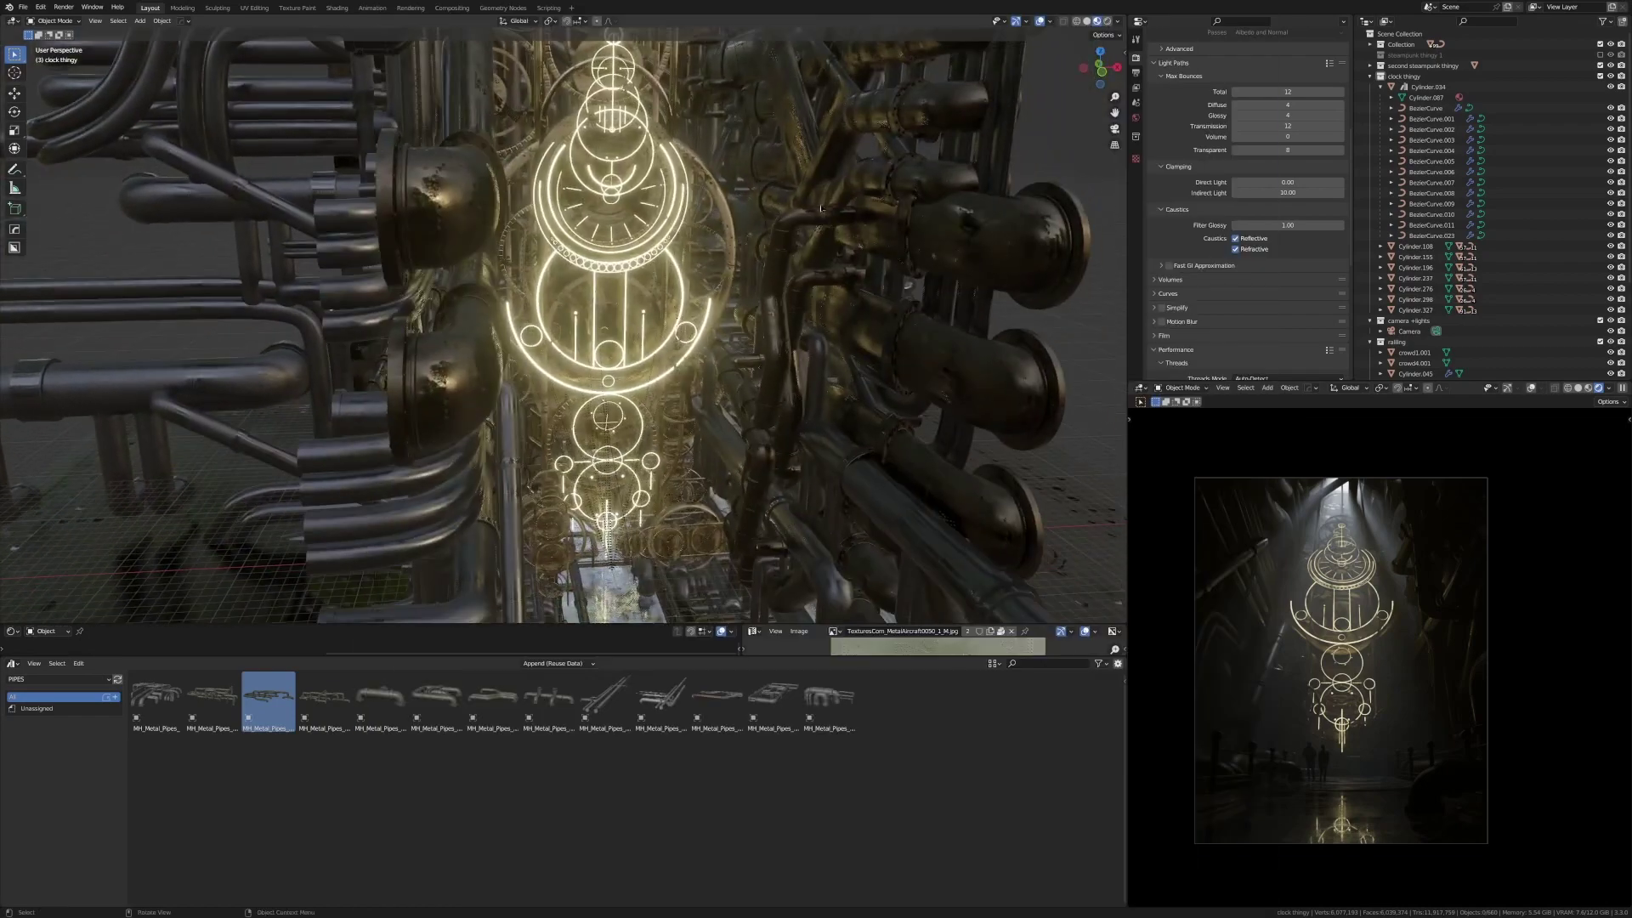
{"action": "scroll", "coordinate": [1378, 742], "scroll_direction": "up", "scroll_amount": 3}
{"action": "scroll", "coordinate": [1323, 690], "scroll_direction": "down", "scroll_amount": 2}
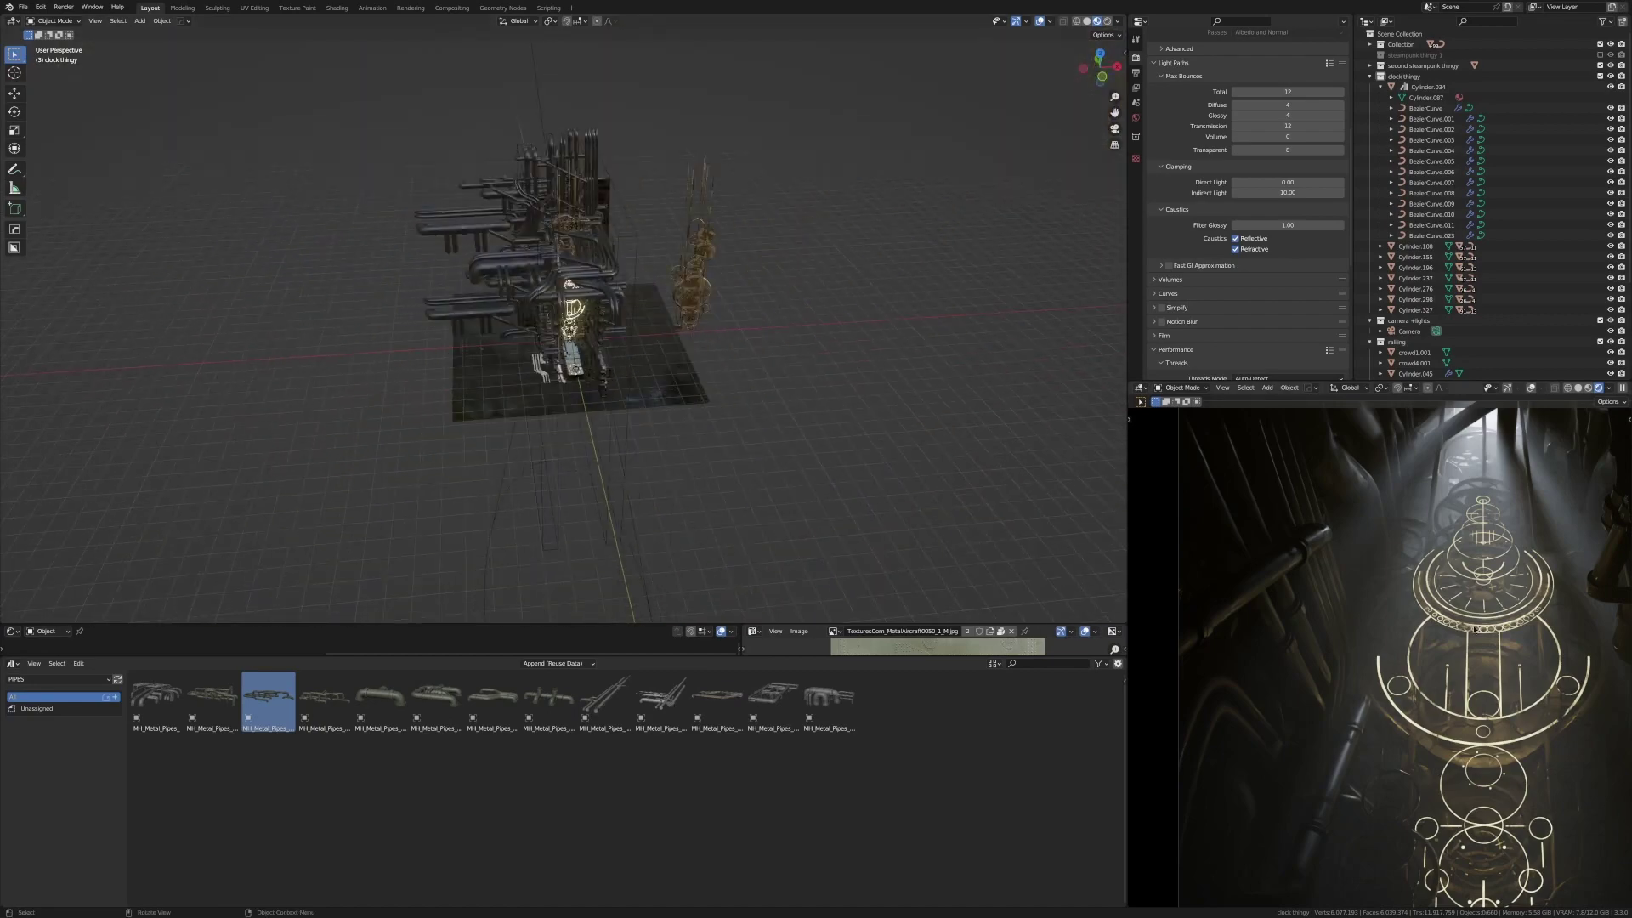
- Scroll through the asset library showing street props like a mailbox and parking signs
{"action": "scroll", "coordinate": [1286, 591], "scroll_direction": "down", "scroll_amount": 4}
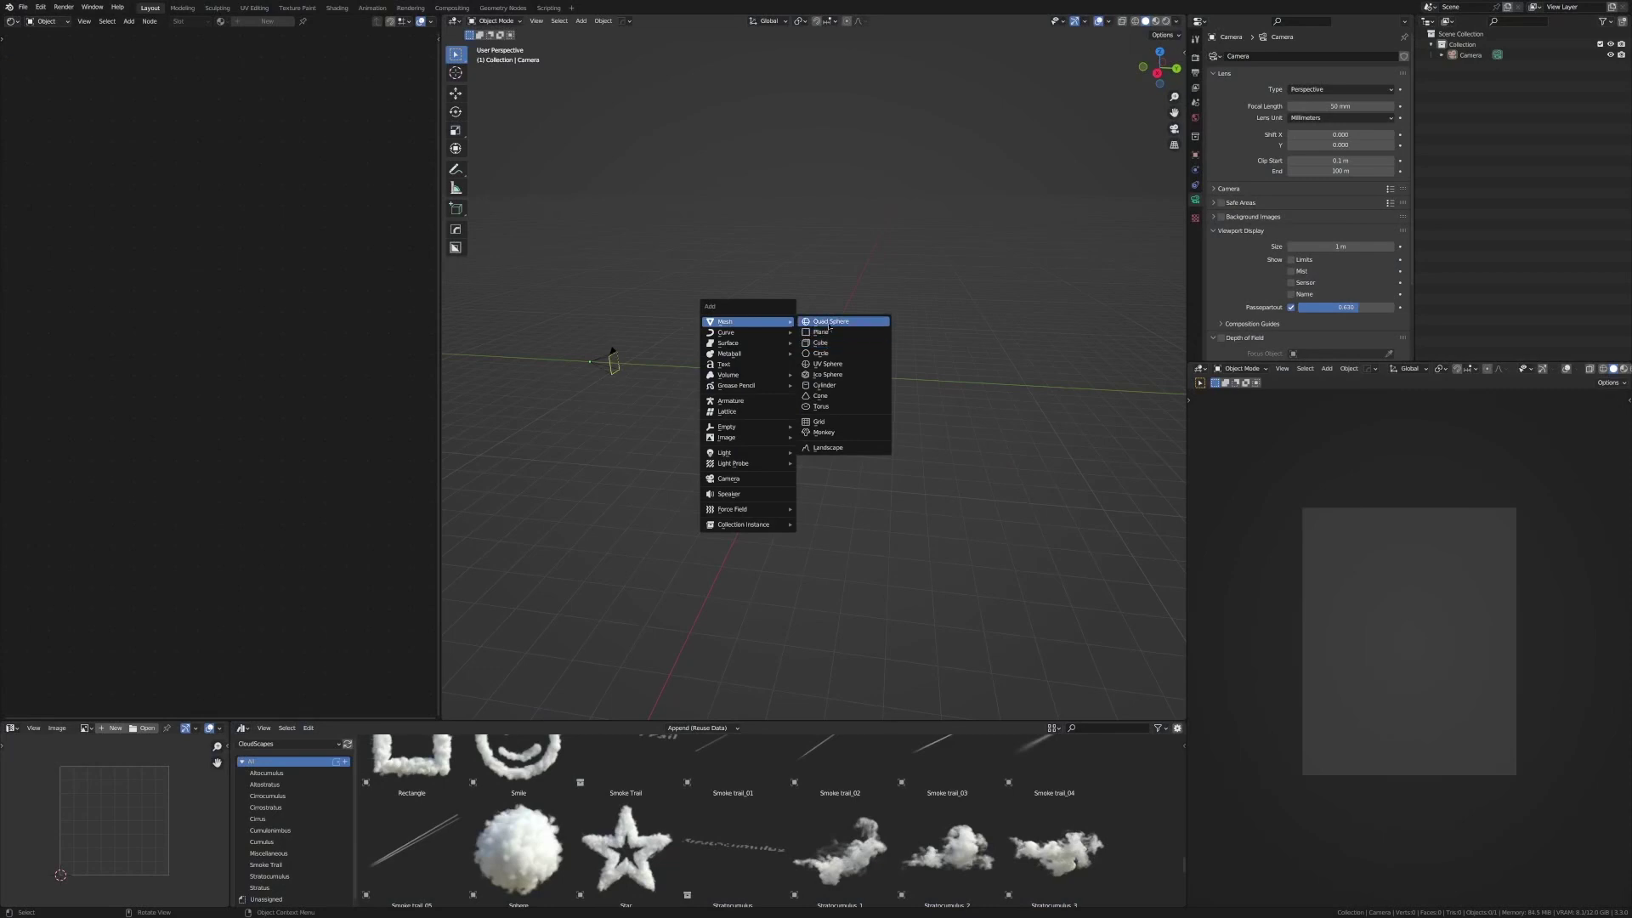
- Add a circle mesh and delete its inner faces, leaving a thin flat ring
{"action": "left_click", "coordinate": [829, 354]}
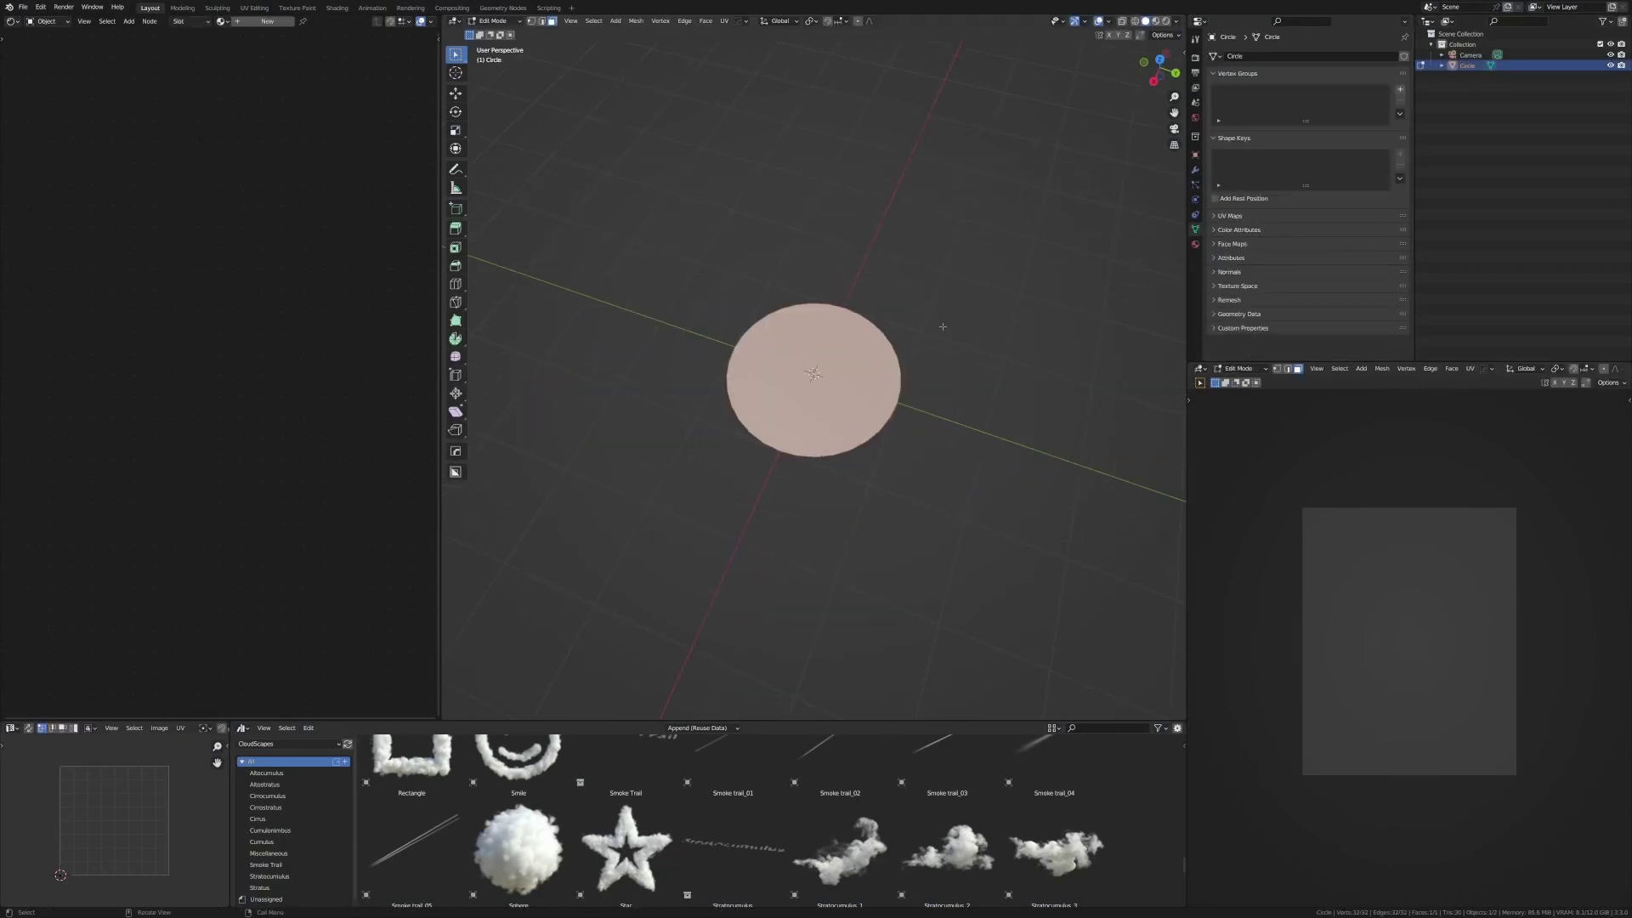
{"action": "key", "text": "x"}
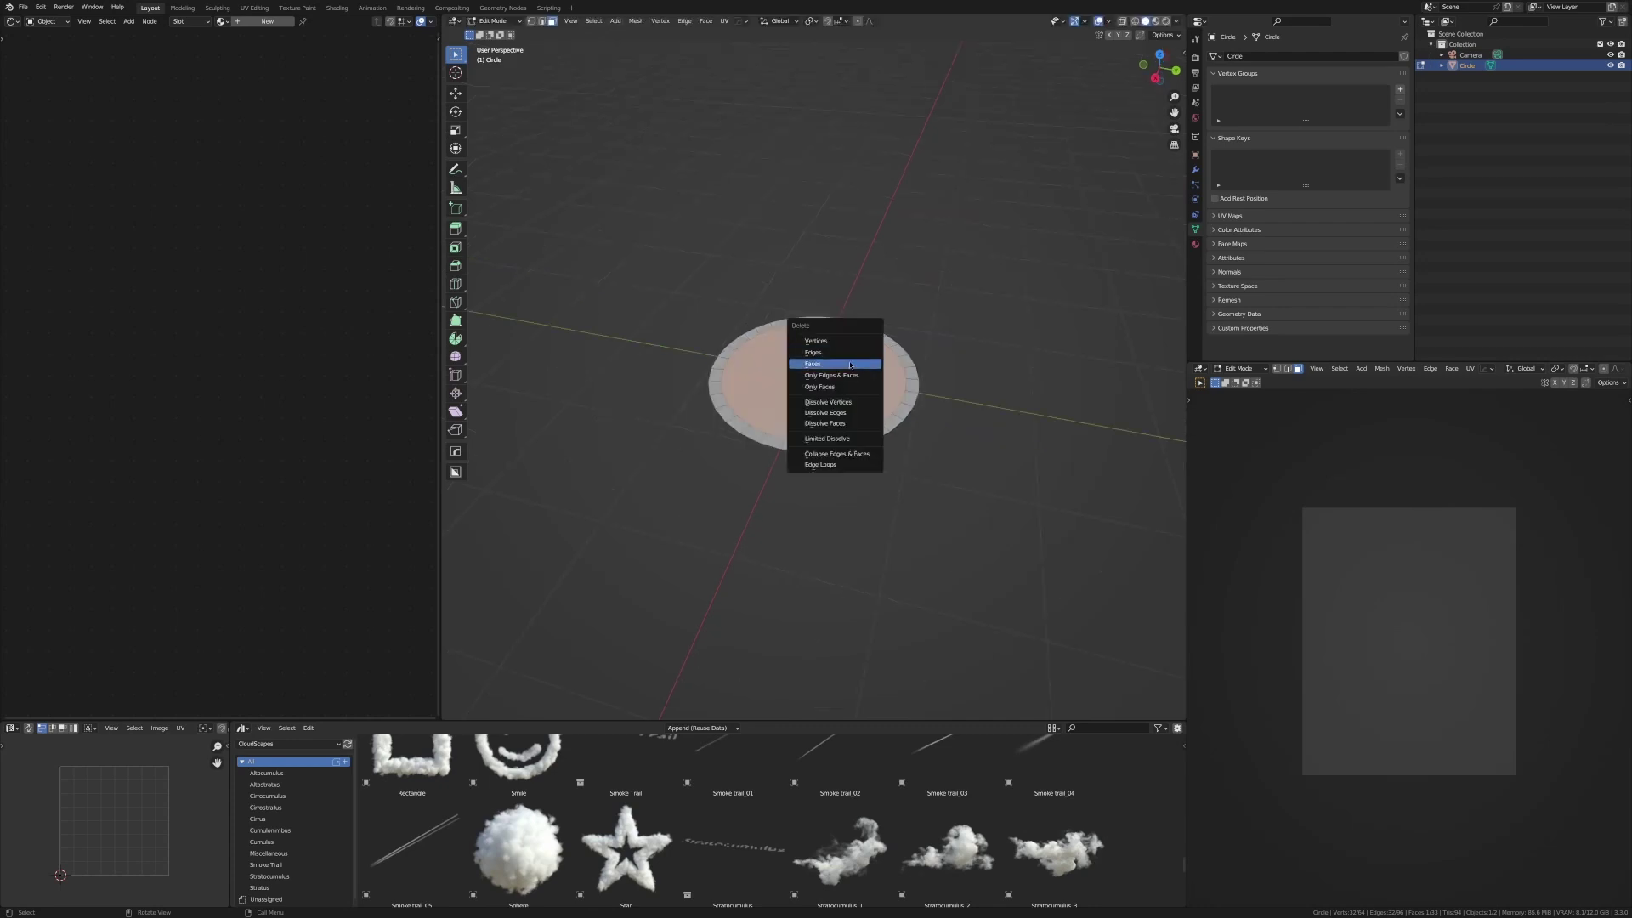
{"action": "left_click", "coordinate": [851, 365]}
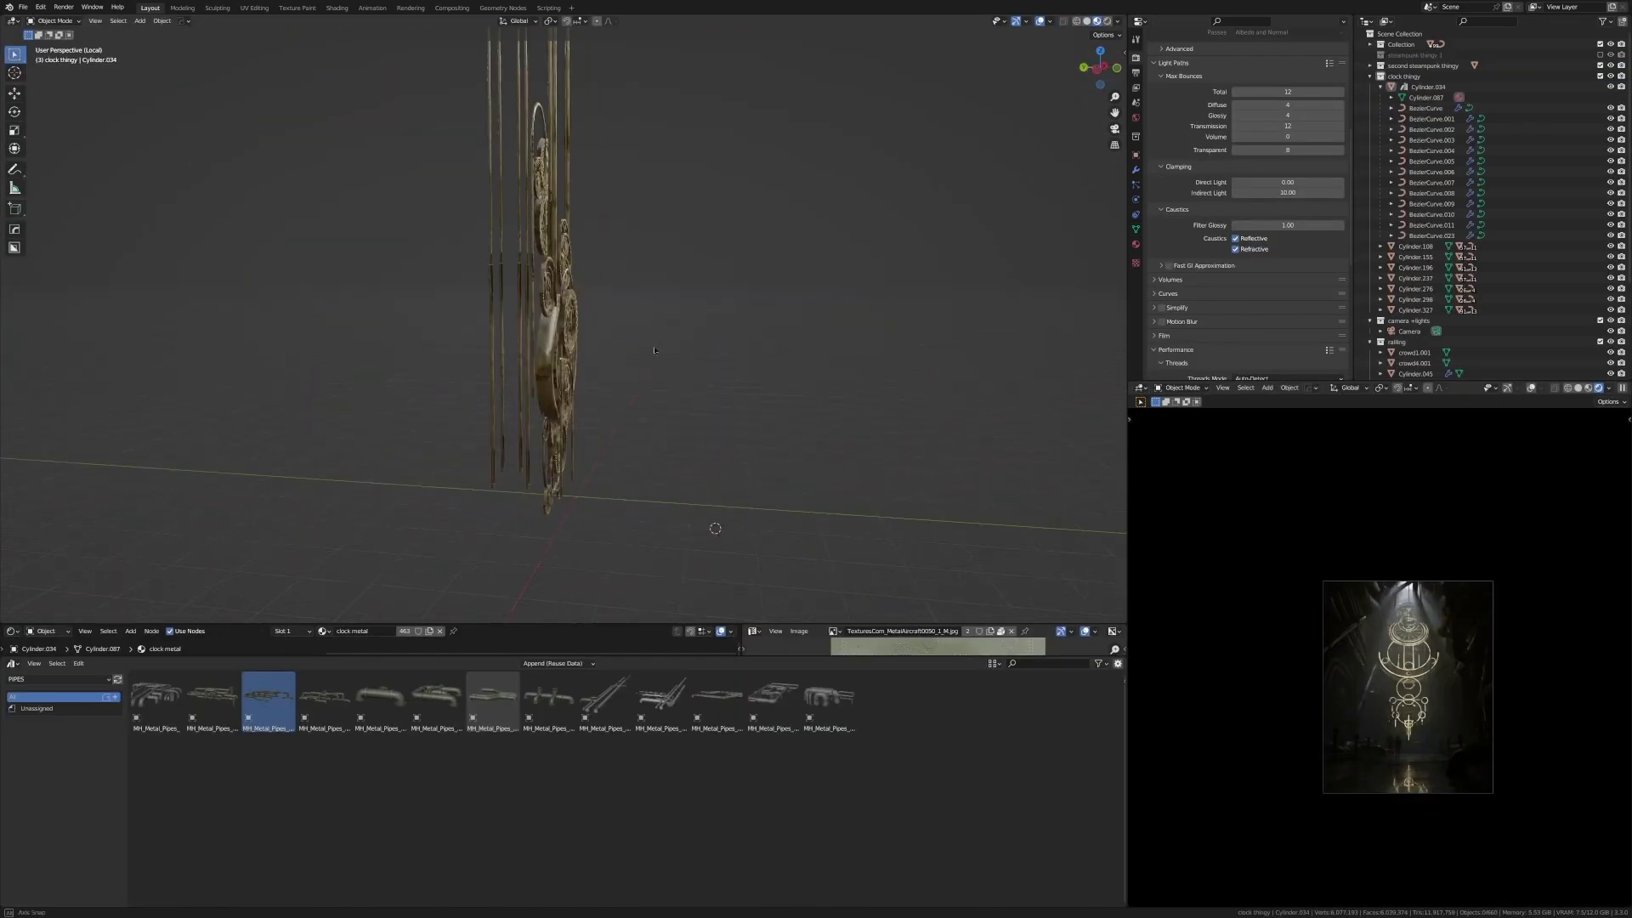
- Exit Local view to show the whole pipe hall, then frame the selected clock tower
{"action": "middle_click_drag", "start_coordinate": [654, 350], "coordinate": [800, 363]}
{"action": "scroll", "coordinate": [604, 350], "scroll_direction": "up", "scroll_amount": 5}
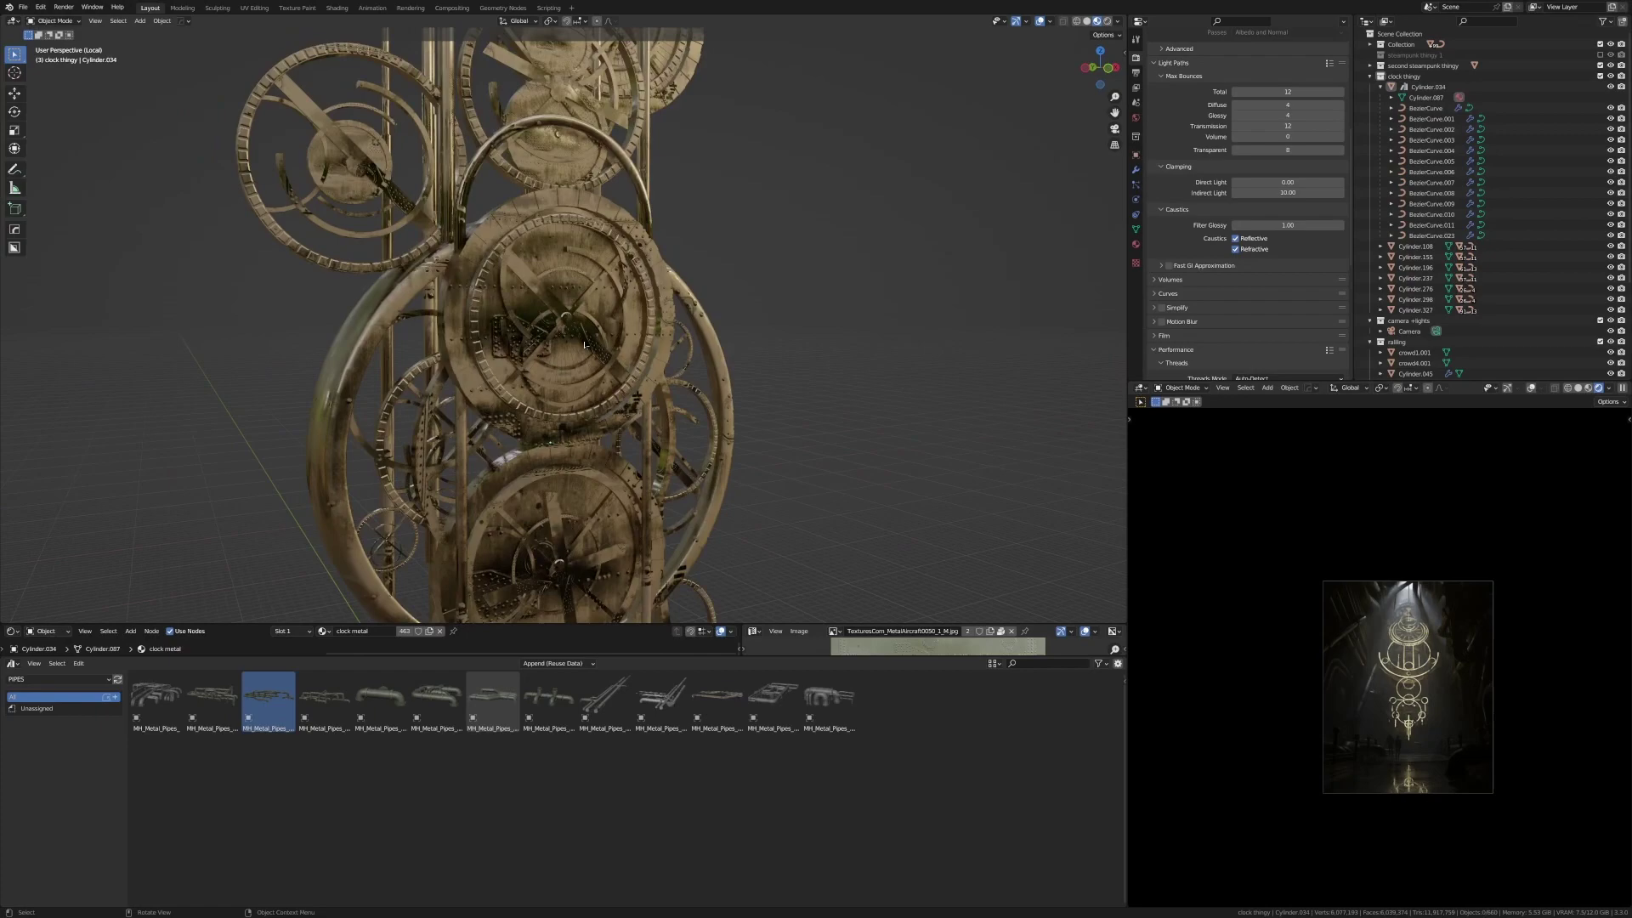
{"action": "key", "text": "KP_Divide"}
{"action": "scroll", "coordinate": [545, 308], "scroll_direction": "down", "scroll_amount": 5}
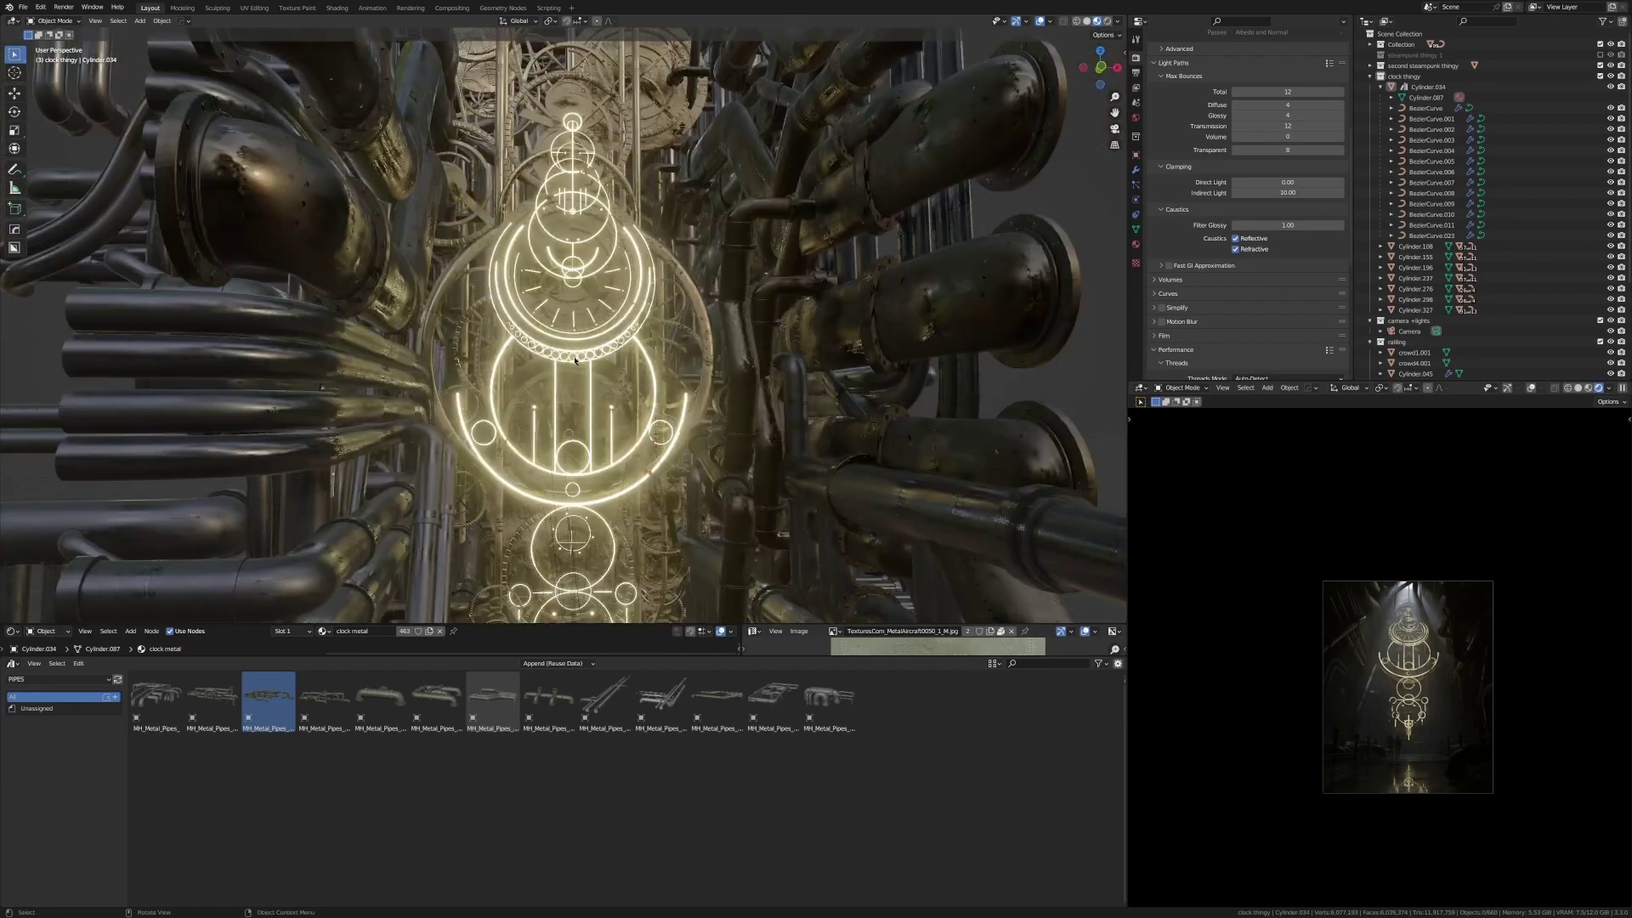
{"action": "scroll", "coordinate": [545, 308], "scroll_direction": "up", "scroll_amount": 6}
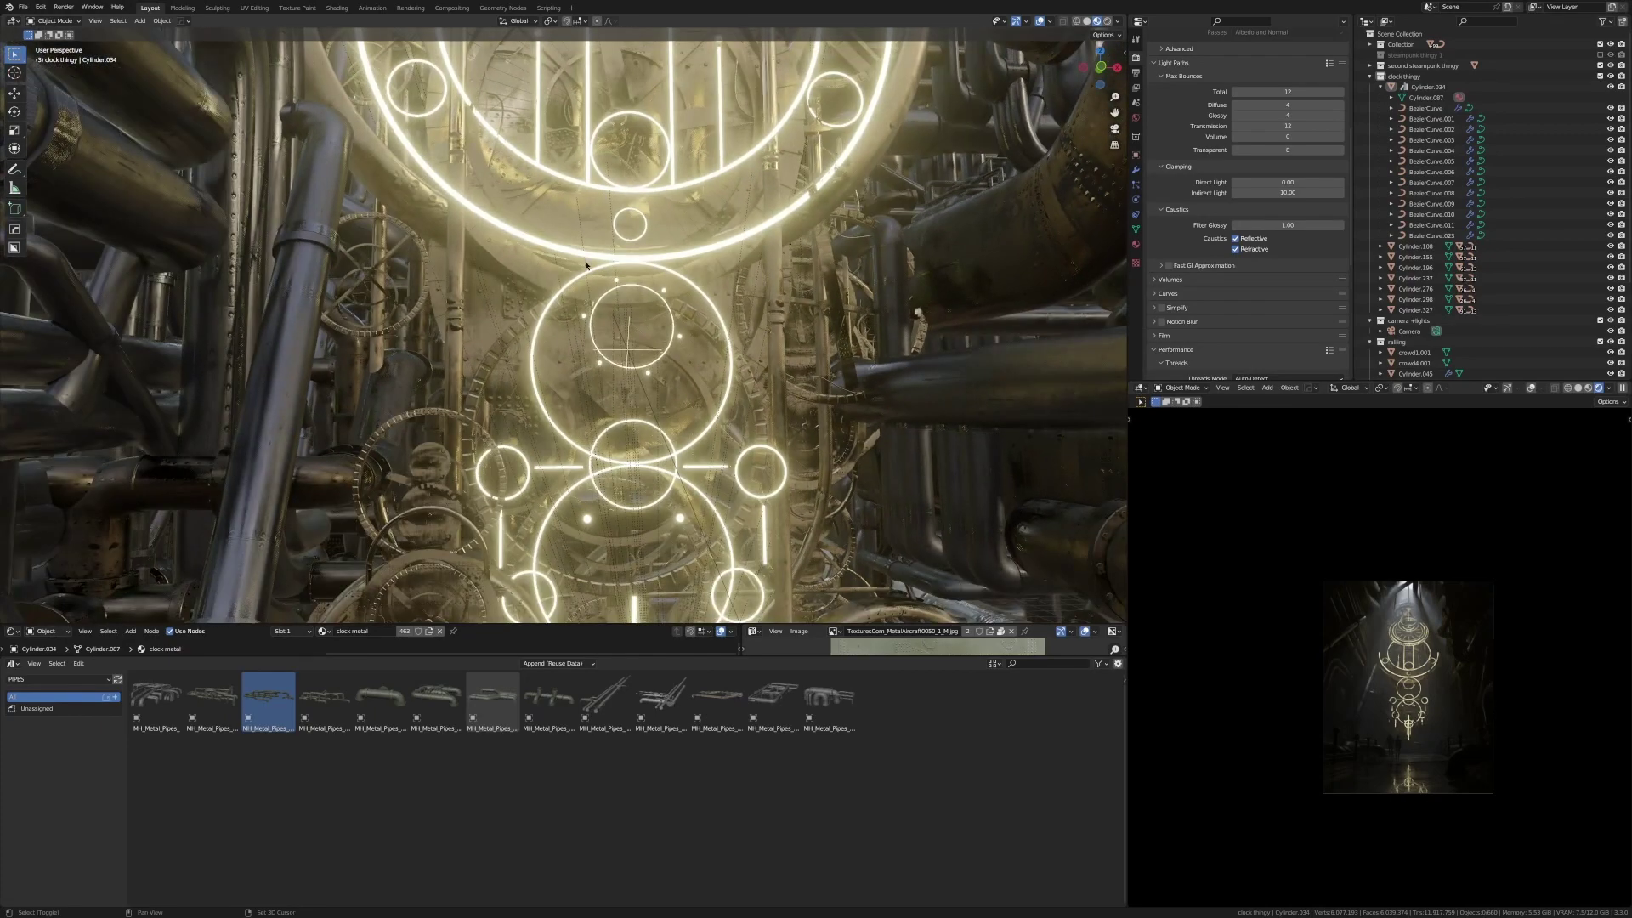
{"action": "left_click", "coordinate": [587, 266], "text": "shift"}
{"action": "middle_click_drag", "start_coordinate": [587, 266], "coordinate": [370, 325]}
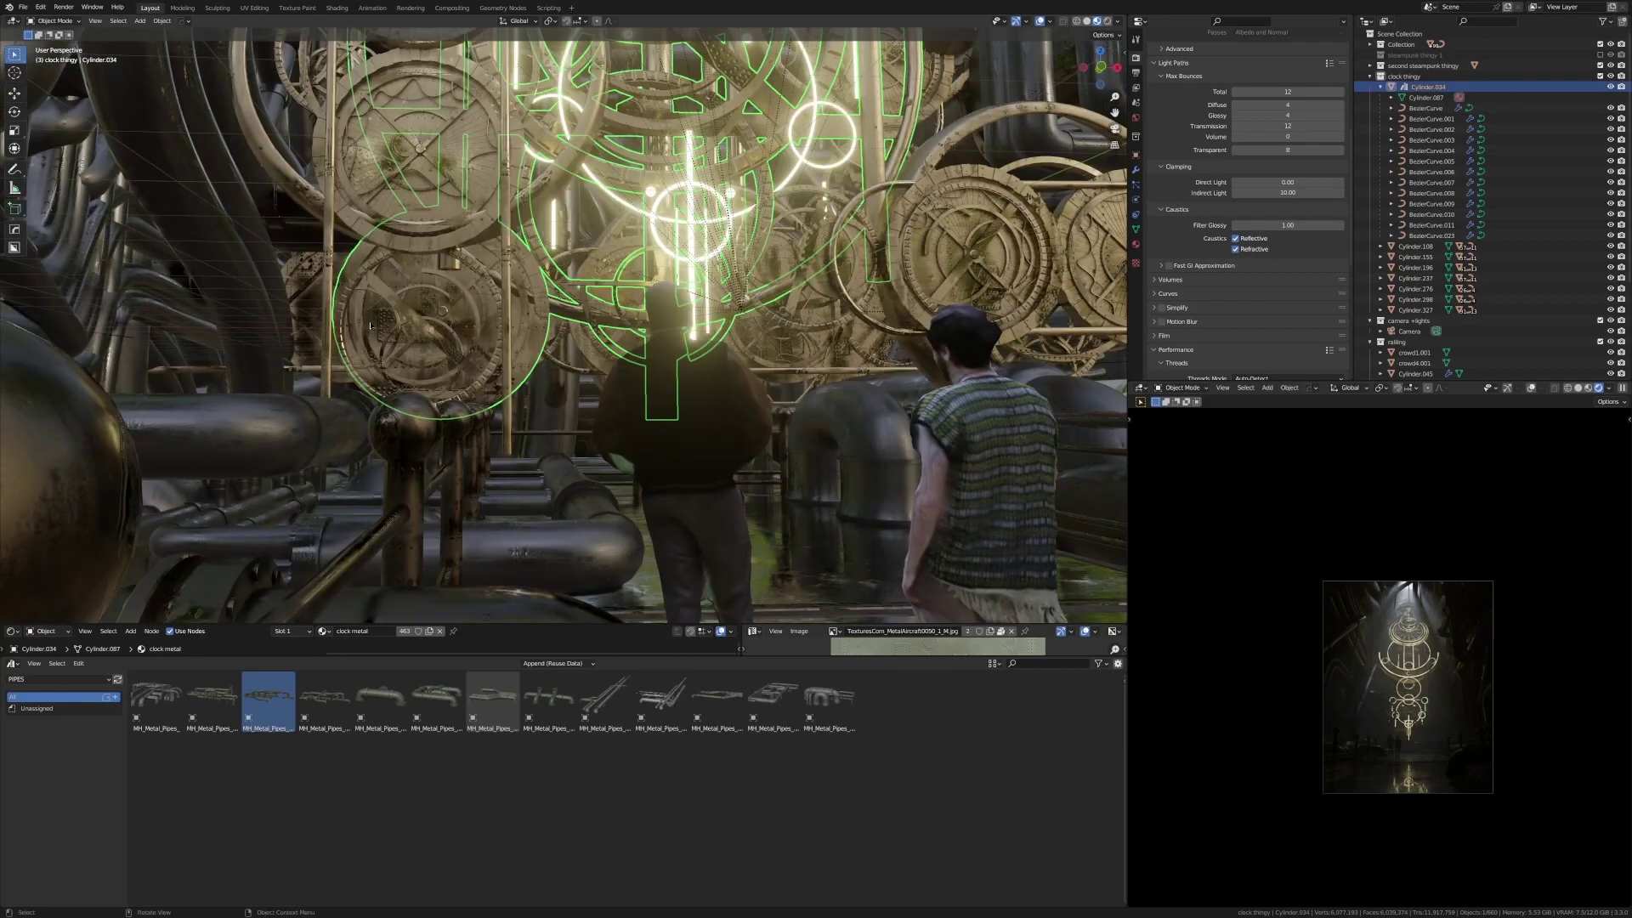
{"action": "key", "text": "KP_Decimal"}
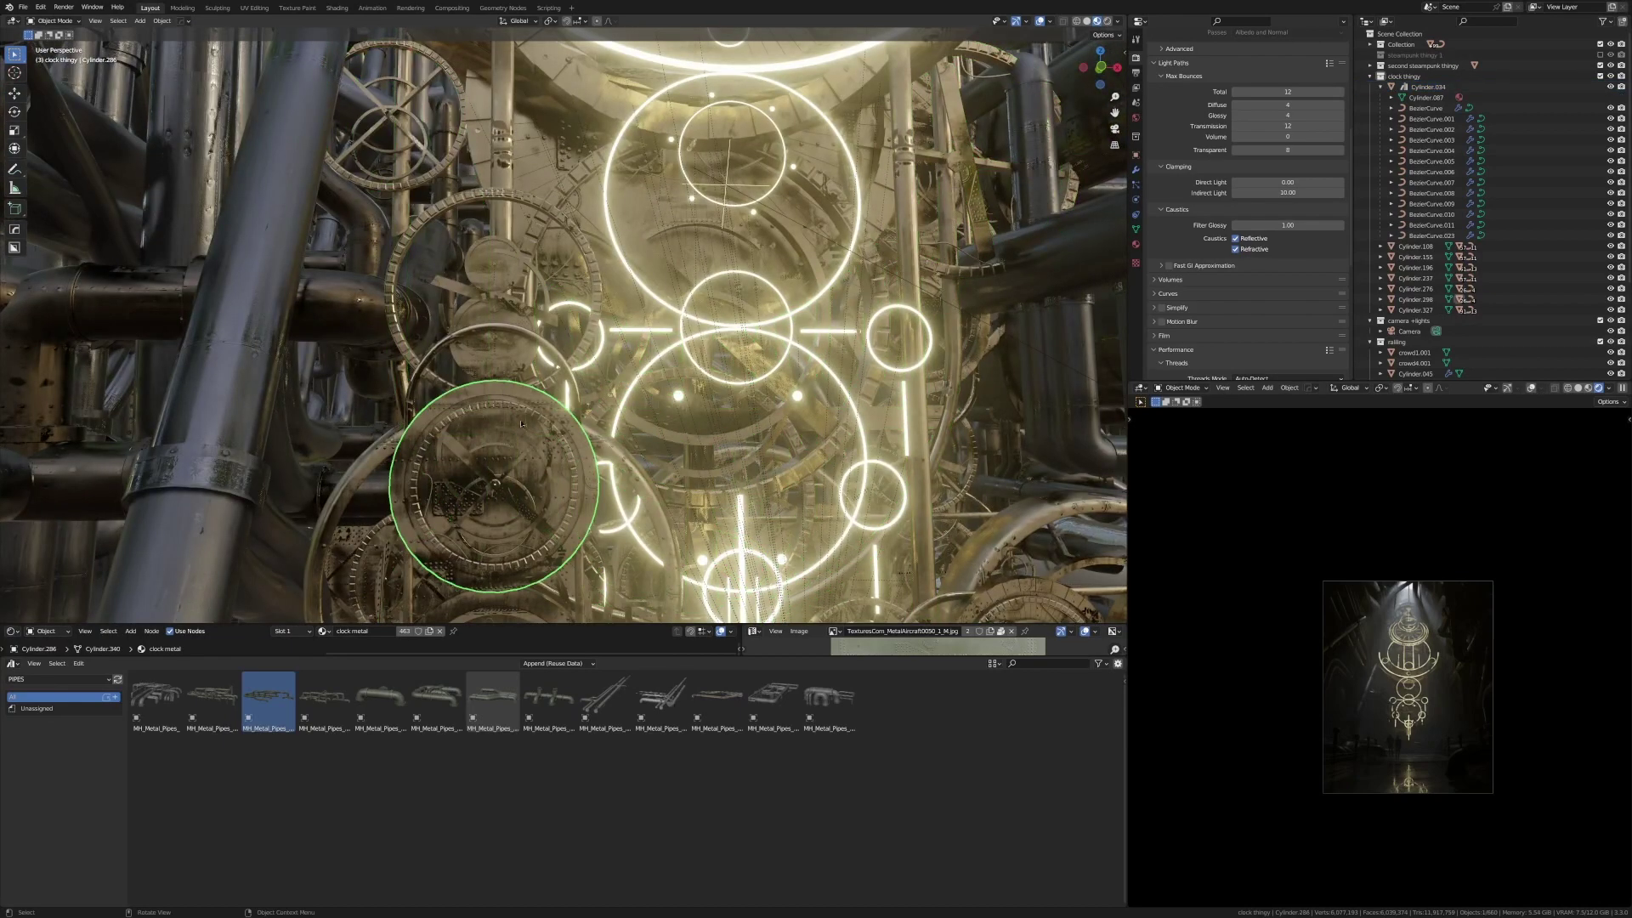
- Frame a small gear ring and orbit up around the glowing clock rings
{"action": "scroll", "coordinate": [521, 423], "scroll_direction": "down", "scroll_amount": 8}
{"action": "scroll", "coordinate": [547, 503], "scroll_direction": "up", "scroll_amount": 8}
{"action": "middle_click_drag", "start_coordinate": [545, 486], "coordinate": [555, 411], "text": "shift"}
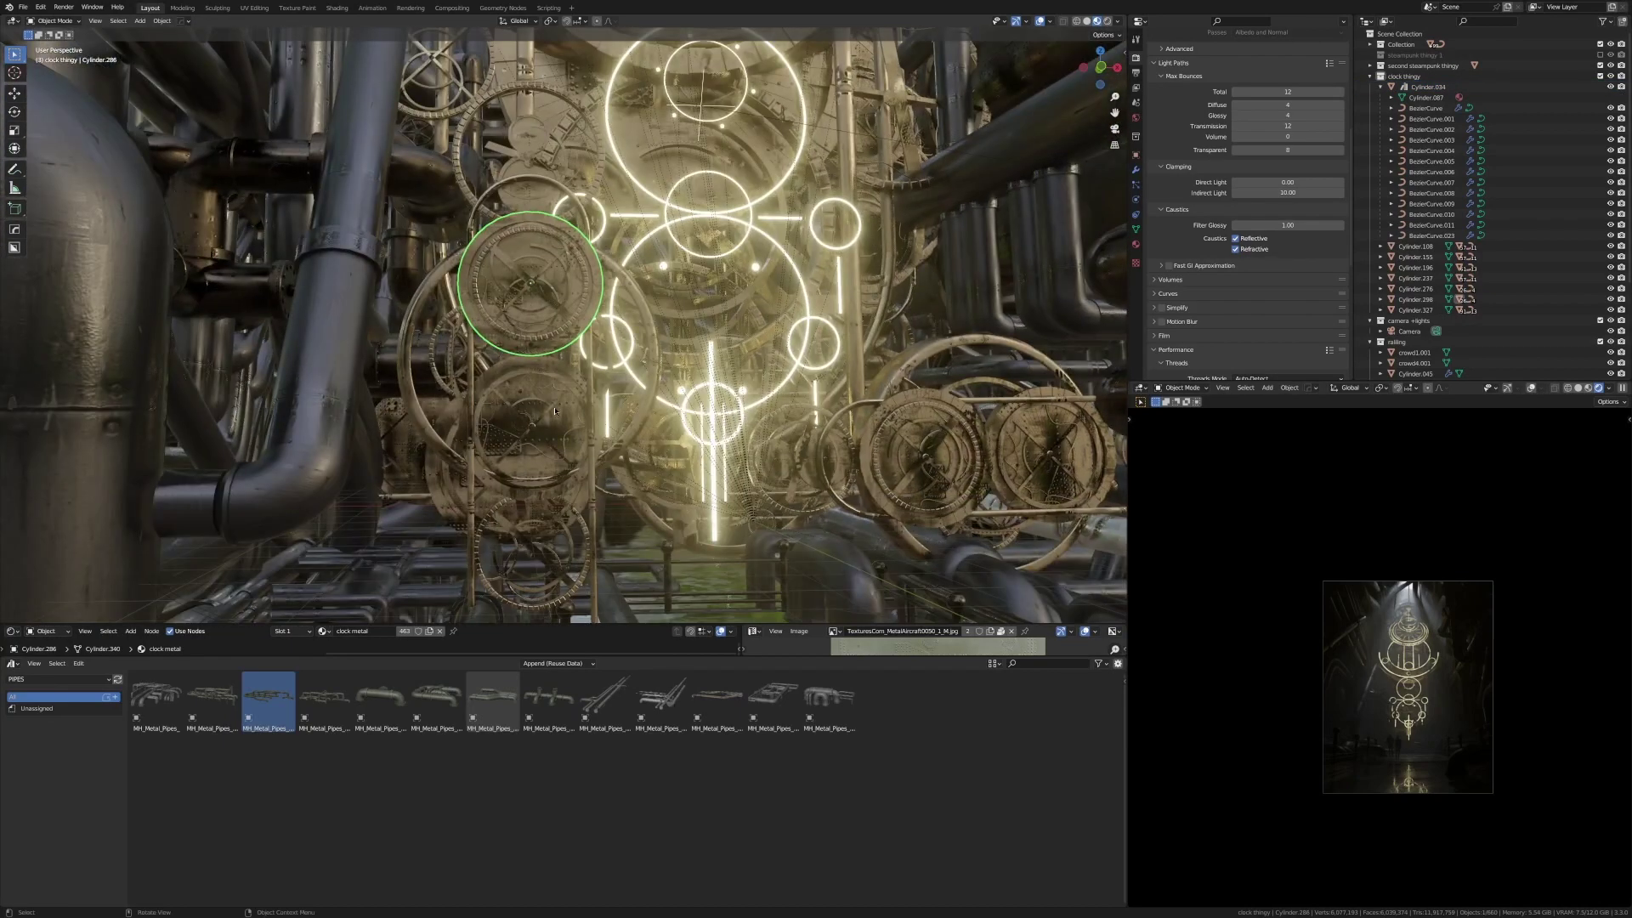
{"action": "left_click", "coordinate": [368, 312]}
{"action": "key", "text": "KP_Decimal"}
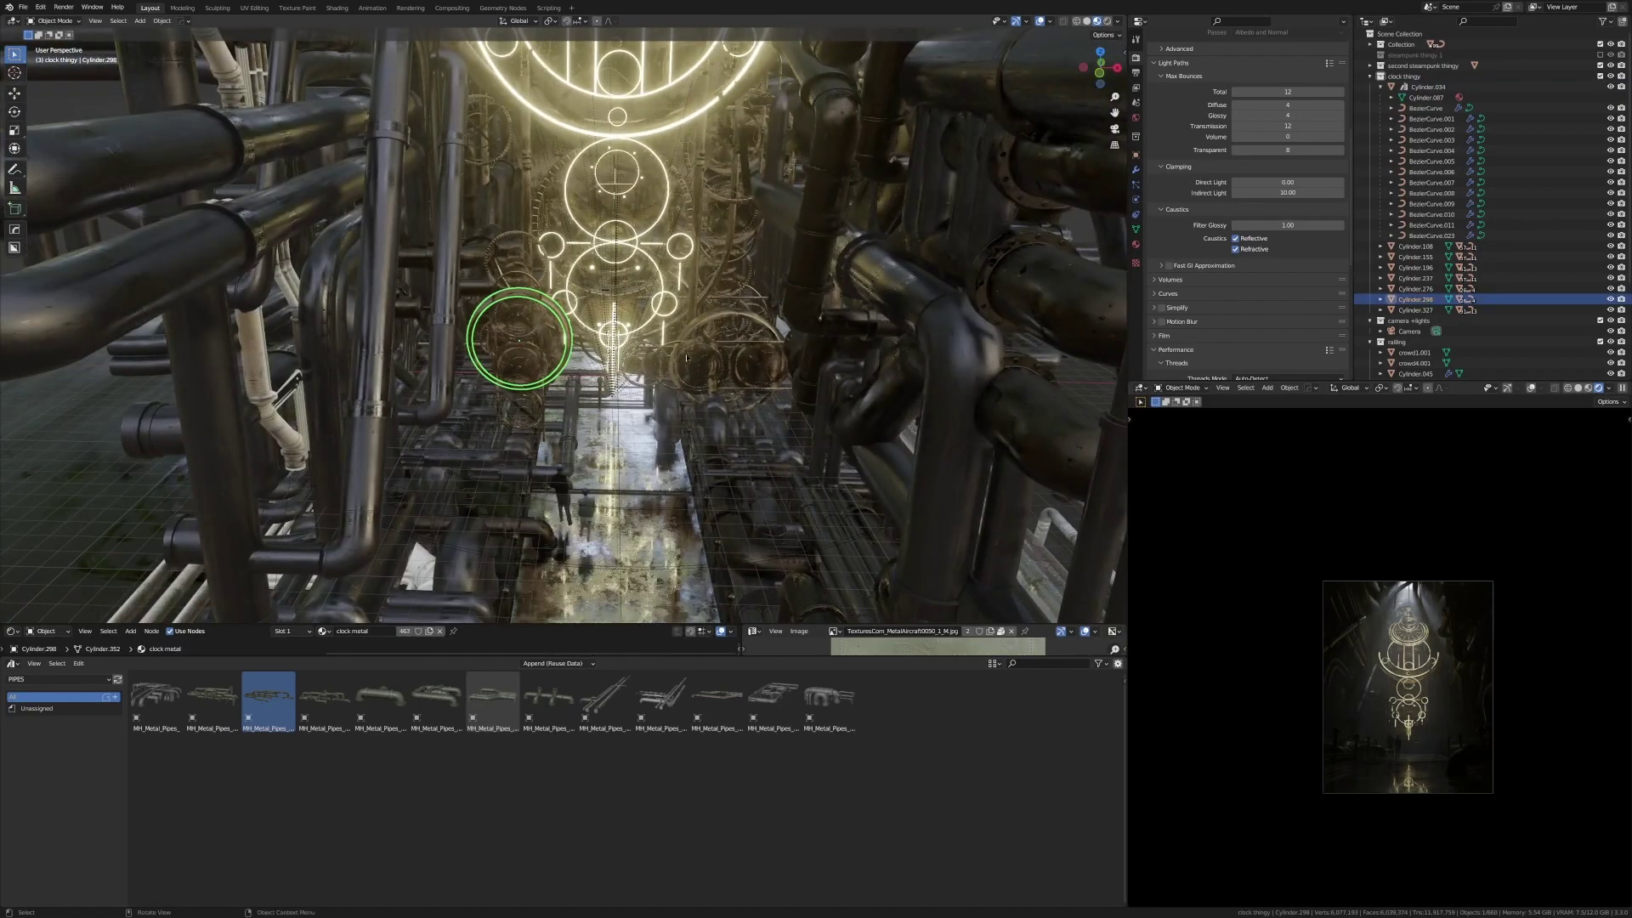
{"action": "middle_click_drag", "start_coordinate": [728, 358], "coordinate": [755, 596]}
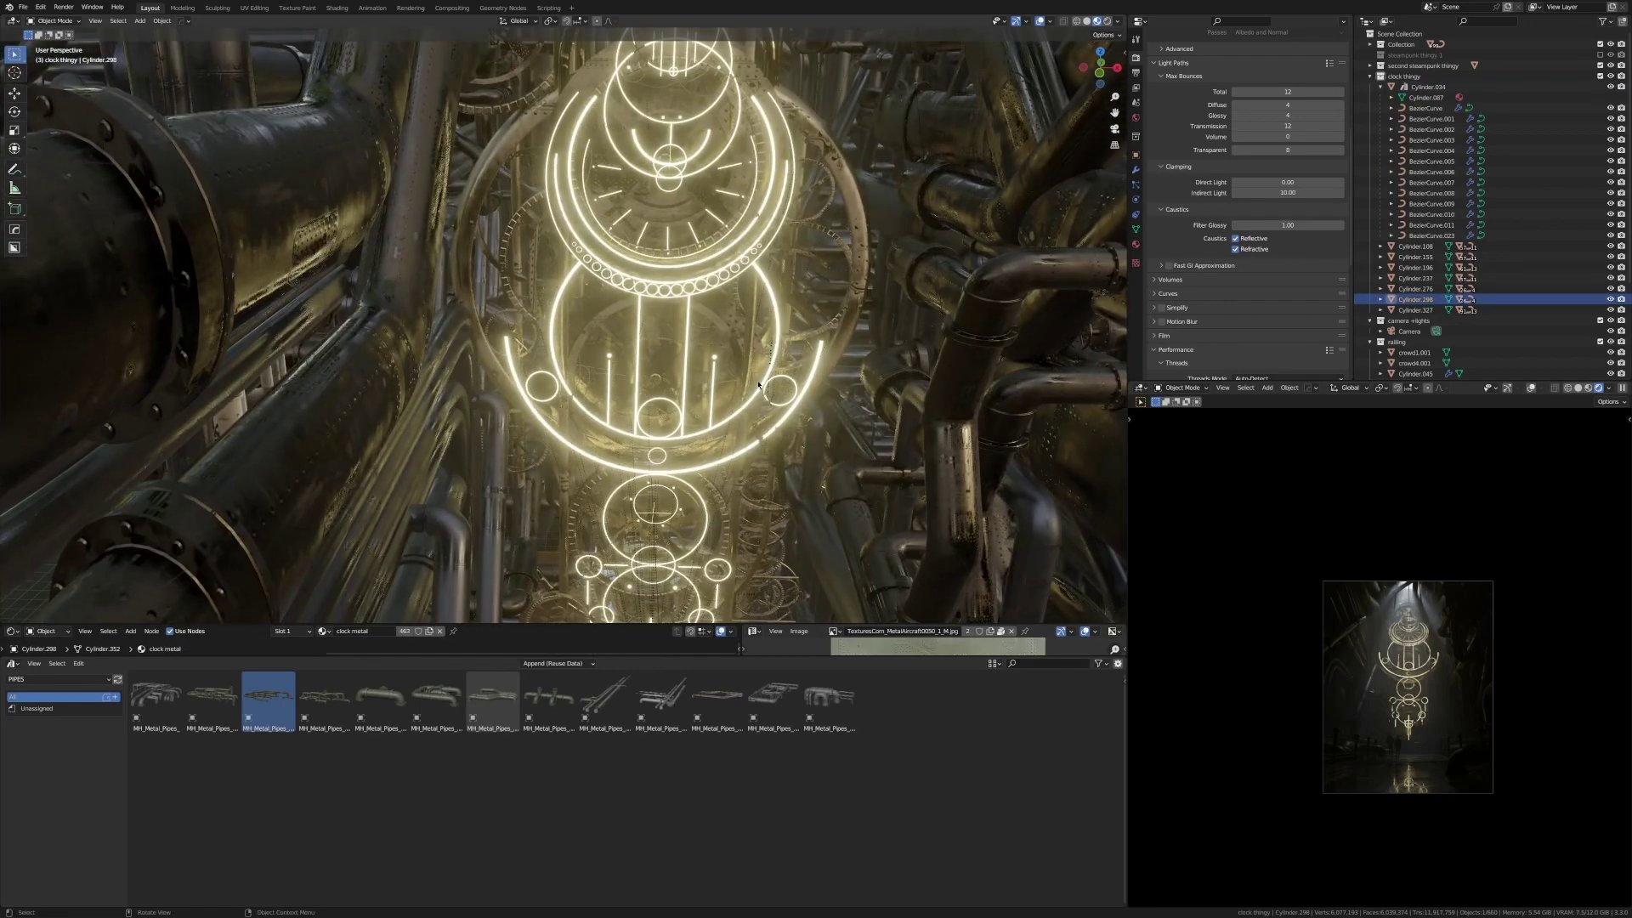
{"action": "middle_click_drag", "start_coordinate": [758, 385], "coordinate": [754, 513]}
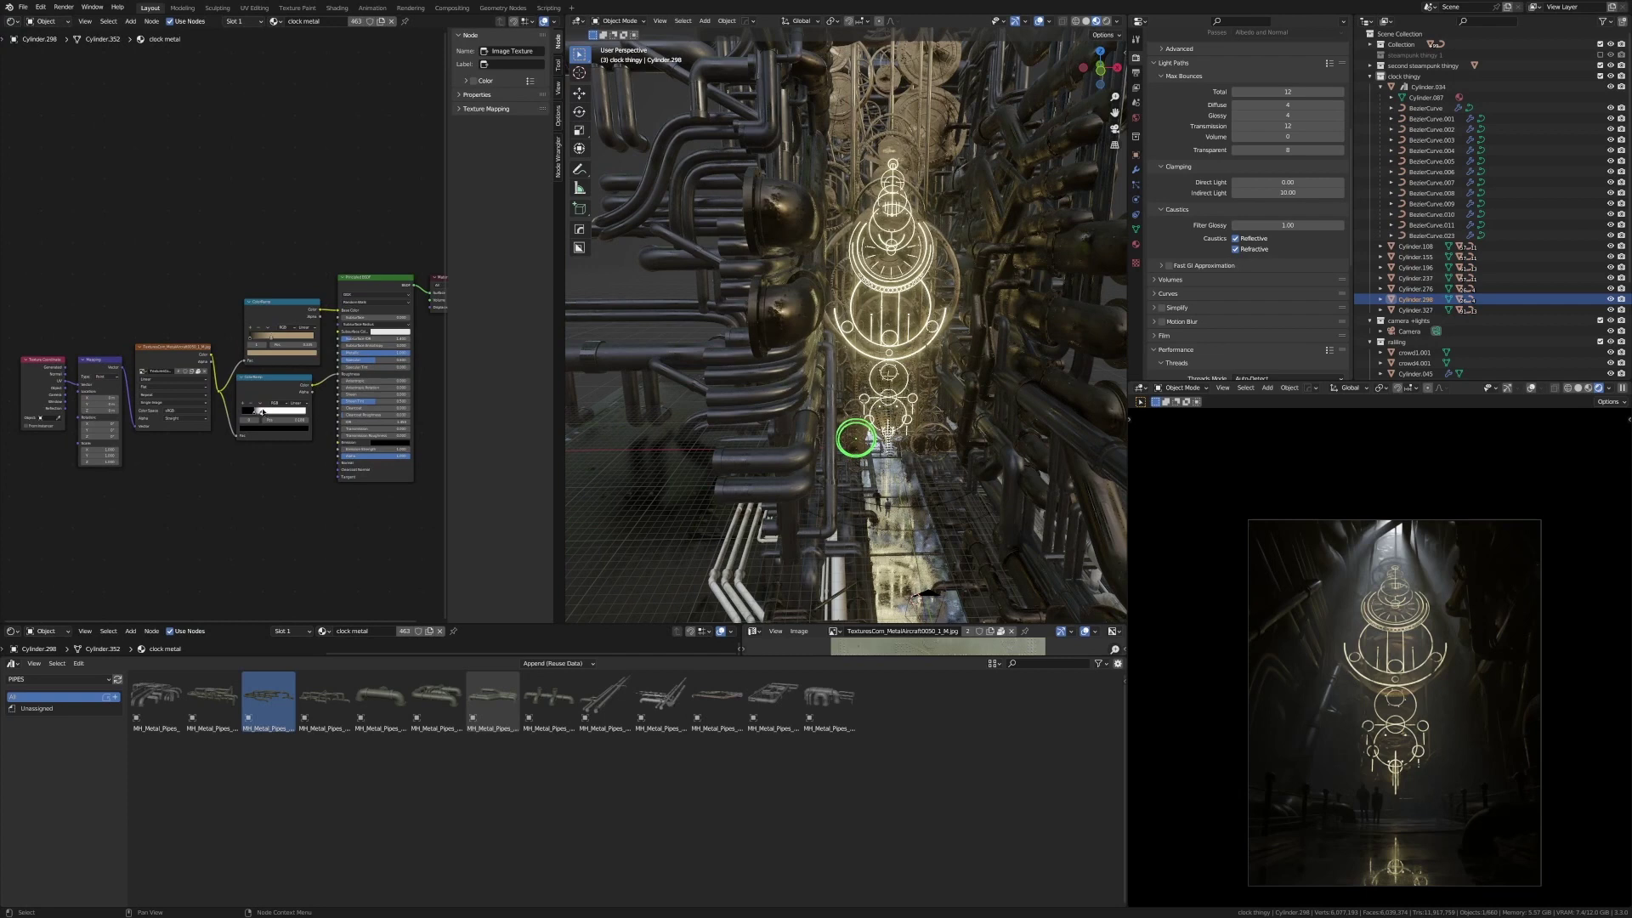
- Preview the lower ColorRamp's black-and-white roughness output on the clock with Node Wrangler
{"action": "scroll", "coordinate": [255, 400], "scroll_direction": "up", "scroll_amount": 3}
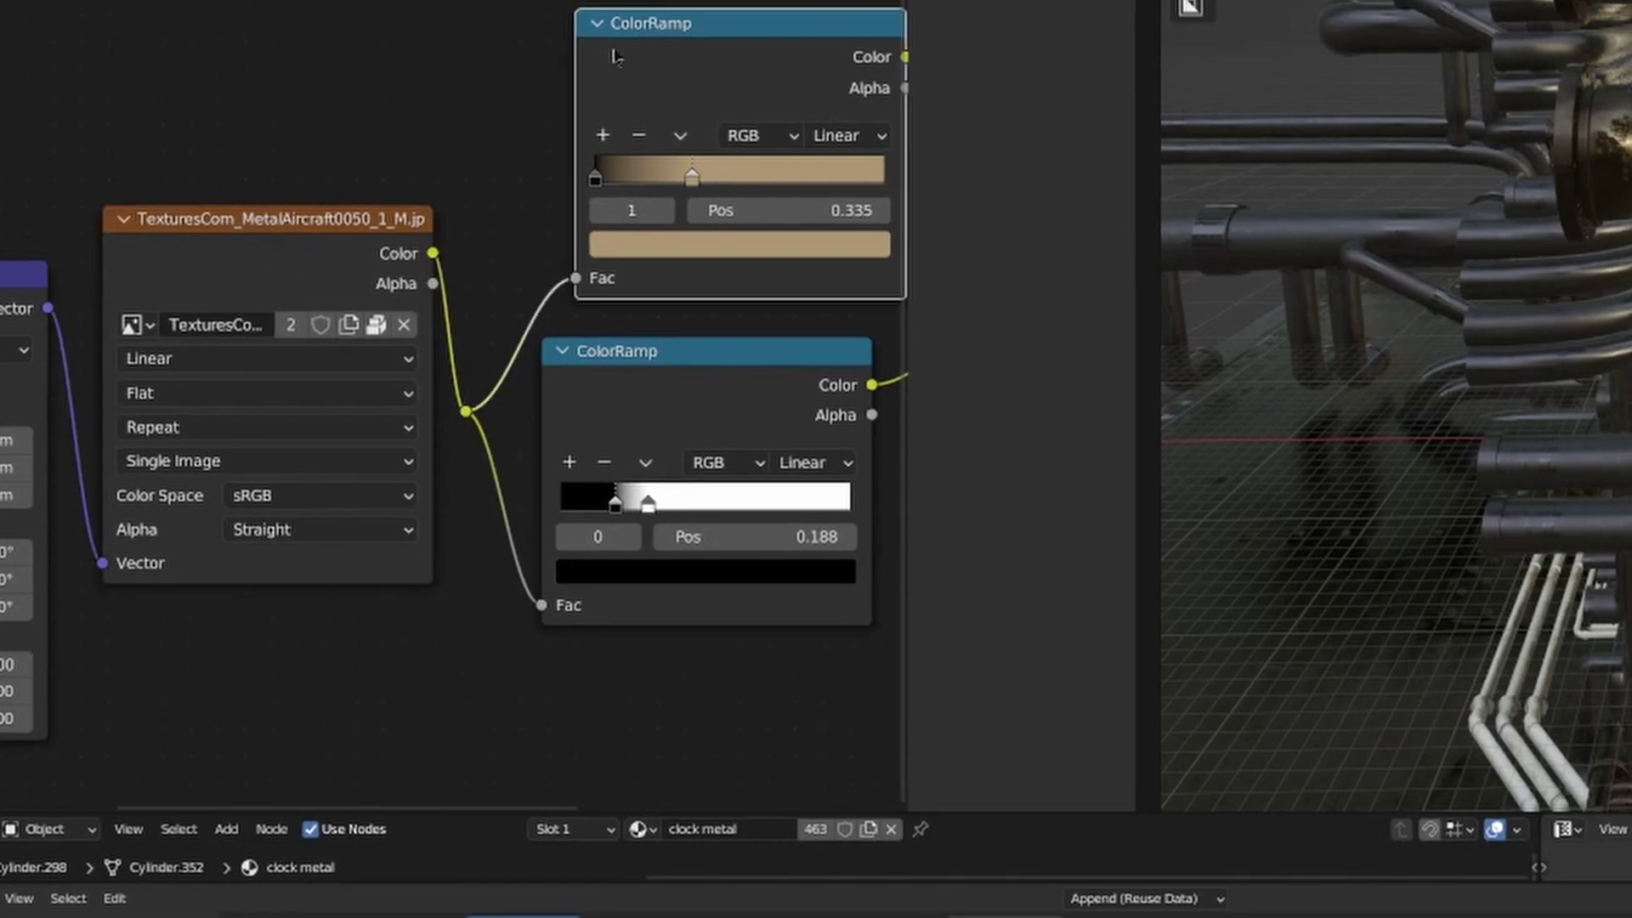
{"action": "middle_click_drag", "start_coordinate": [612, 56], "coordinate": [260, 114]}
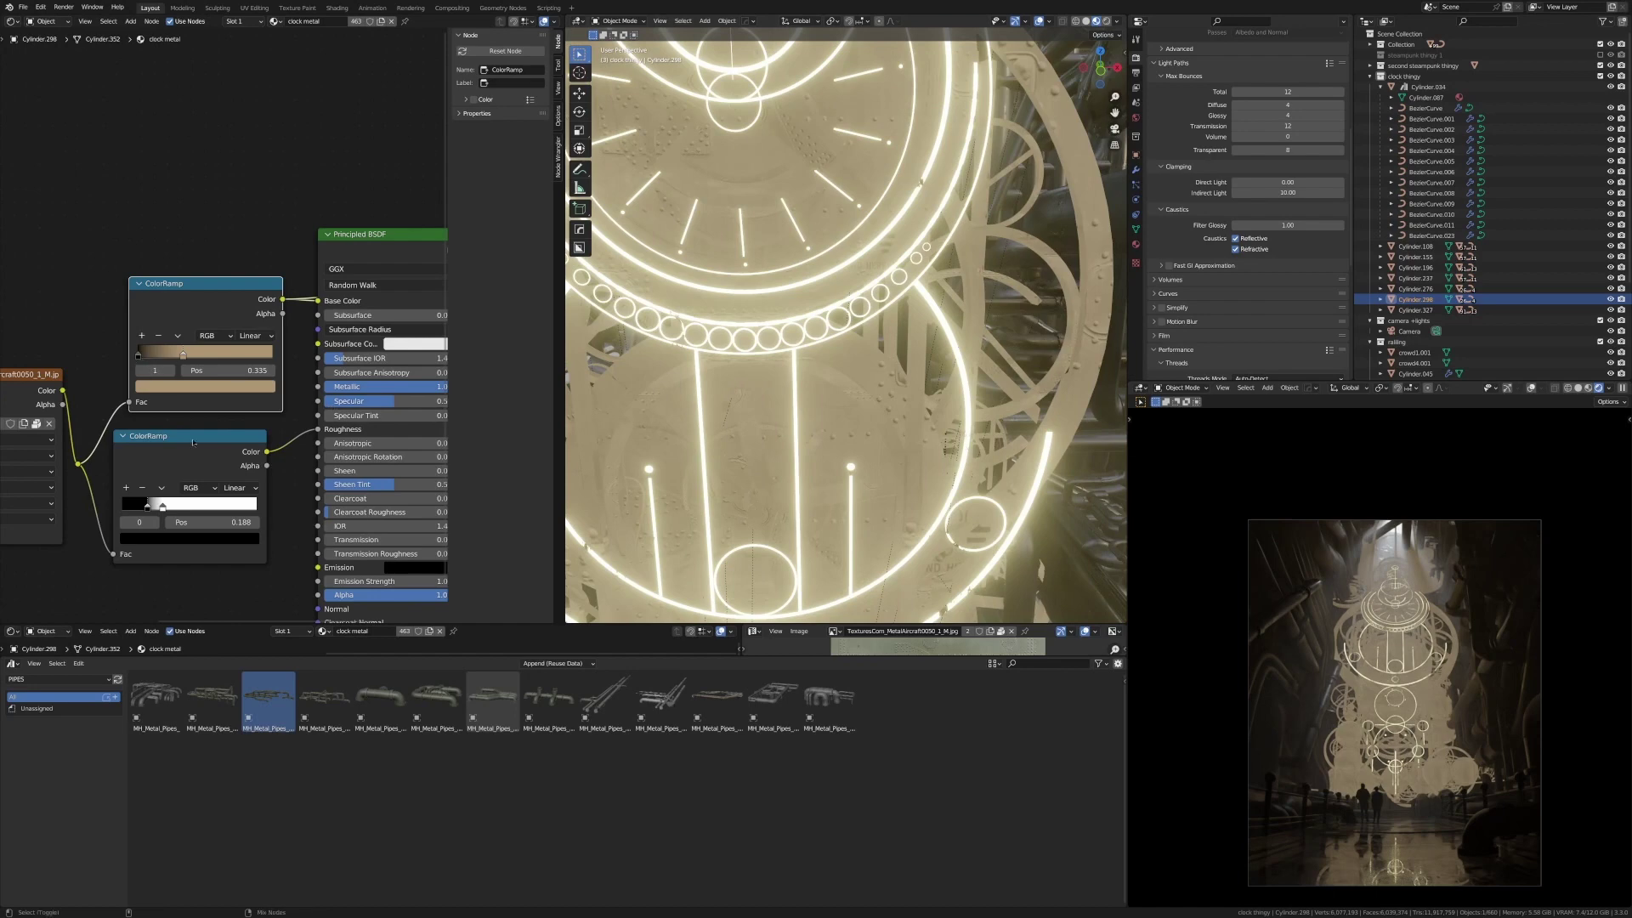
{"action": "left_click", "coordinate": [194, 441]}
{"action": "middle_click_drag", "start_coordinate": [859, 476], "coordinate": [861, 383]}
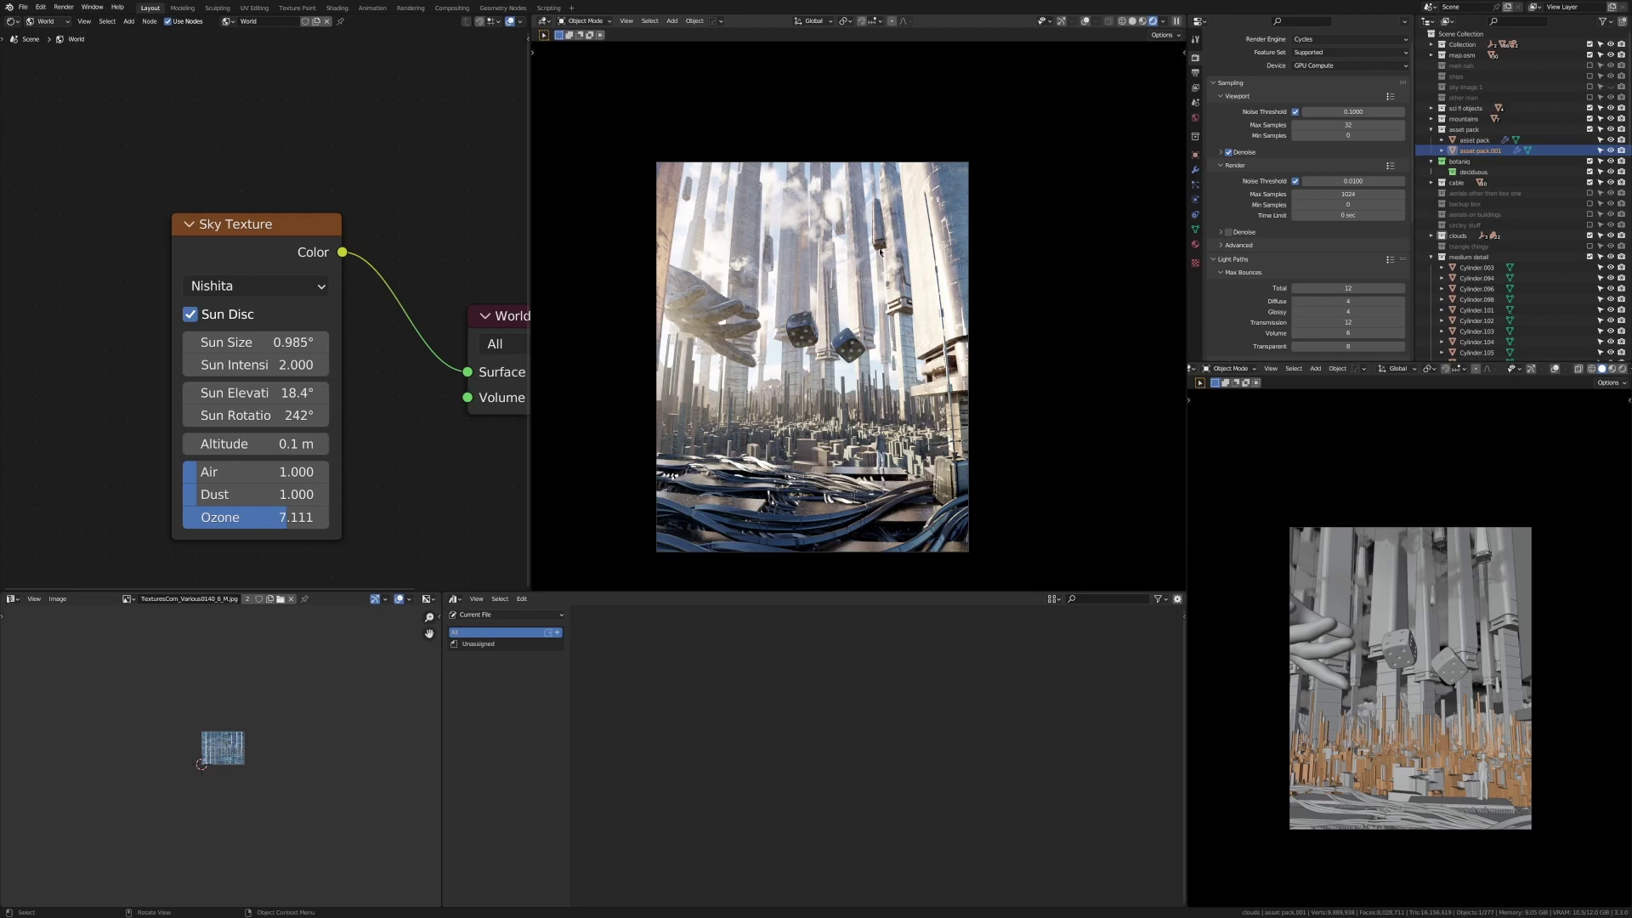
- Zoom in and orbit around the hanging towers among the clouds
{"action": "scroll", "coordinate": [938, 342], "scroll_direction": "up", "scroll_amount": 10}
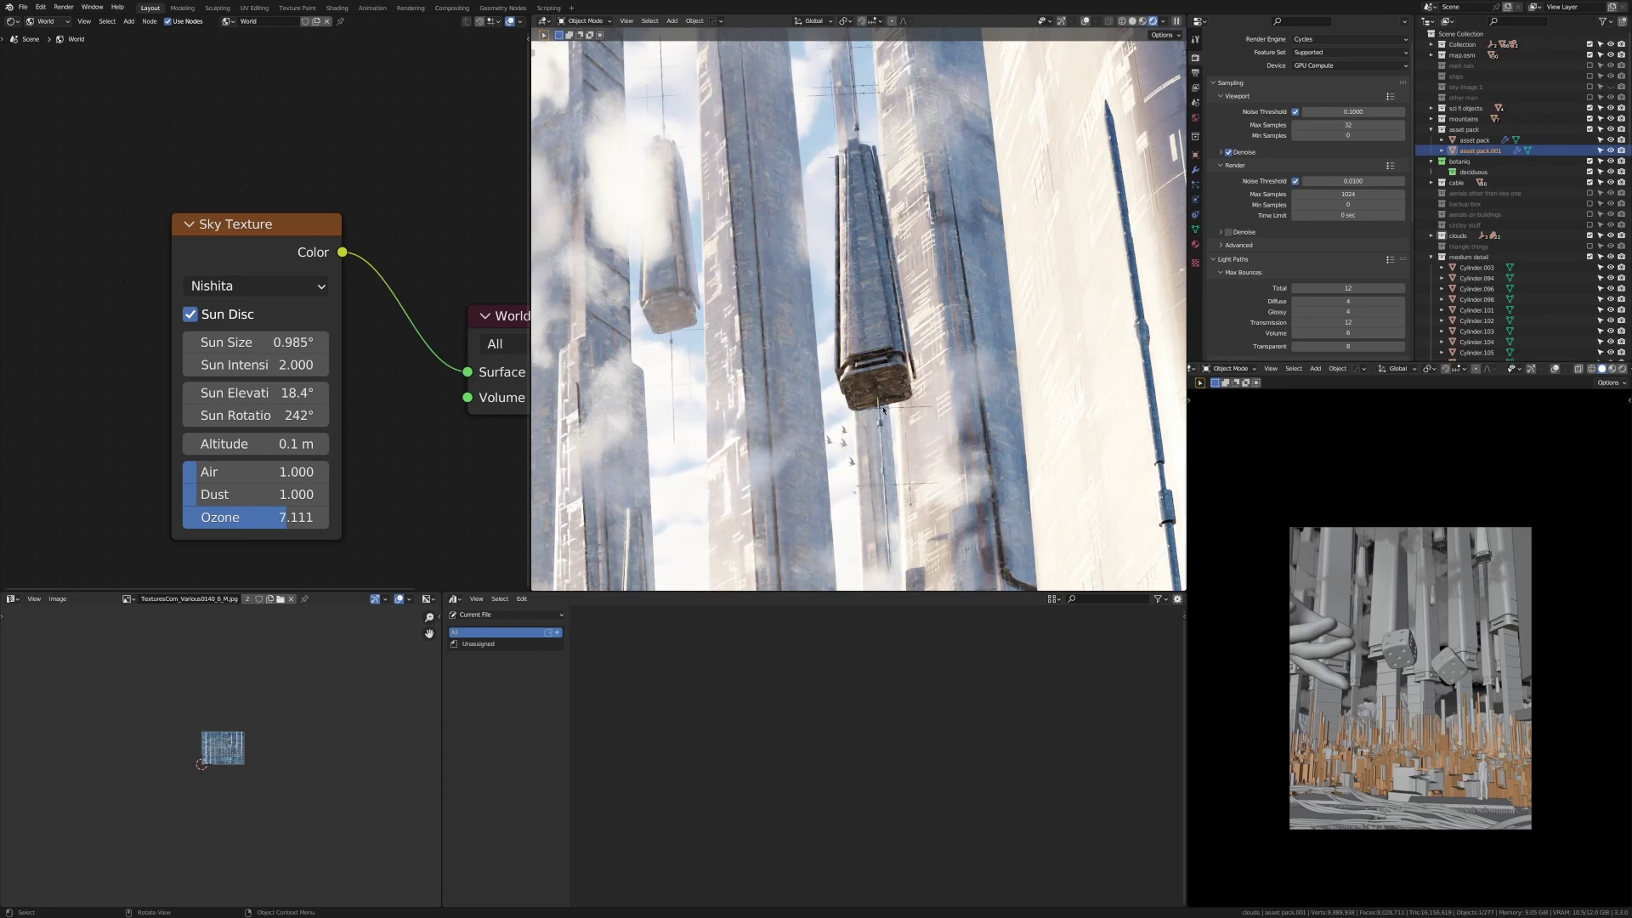
{"action": "middle_click_drag", "start_coordinate": [910, 499], "coordinate": [942, 210]}
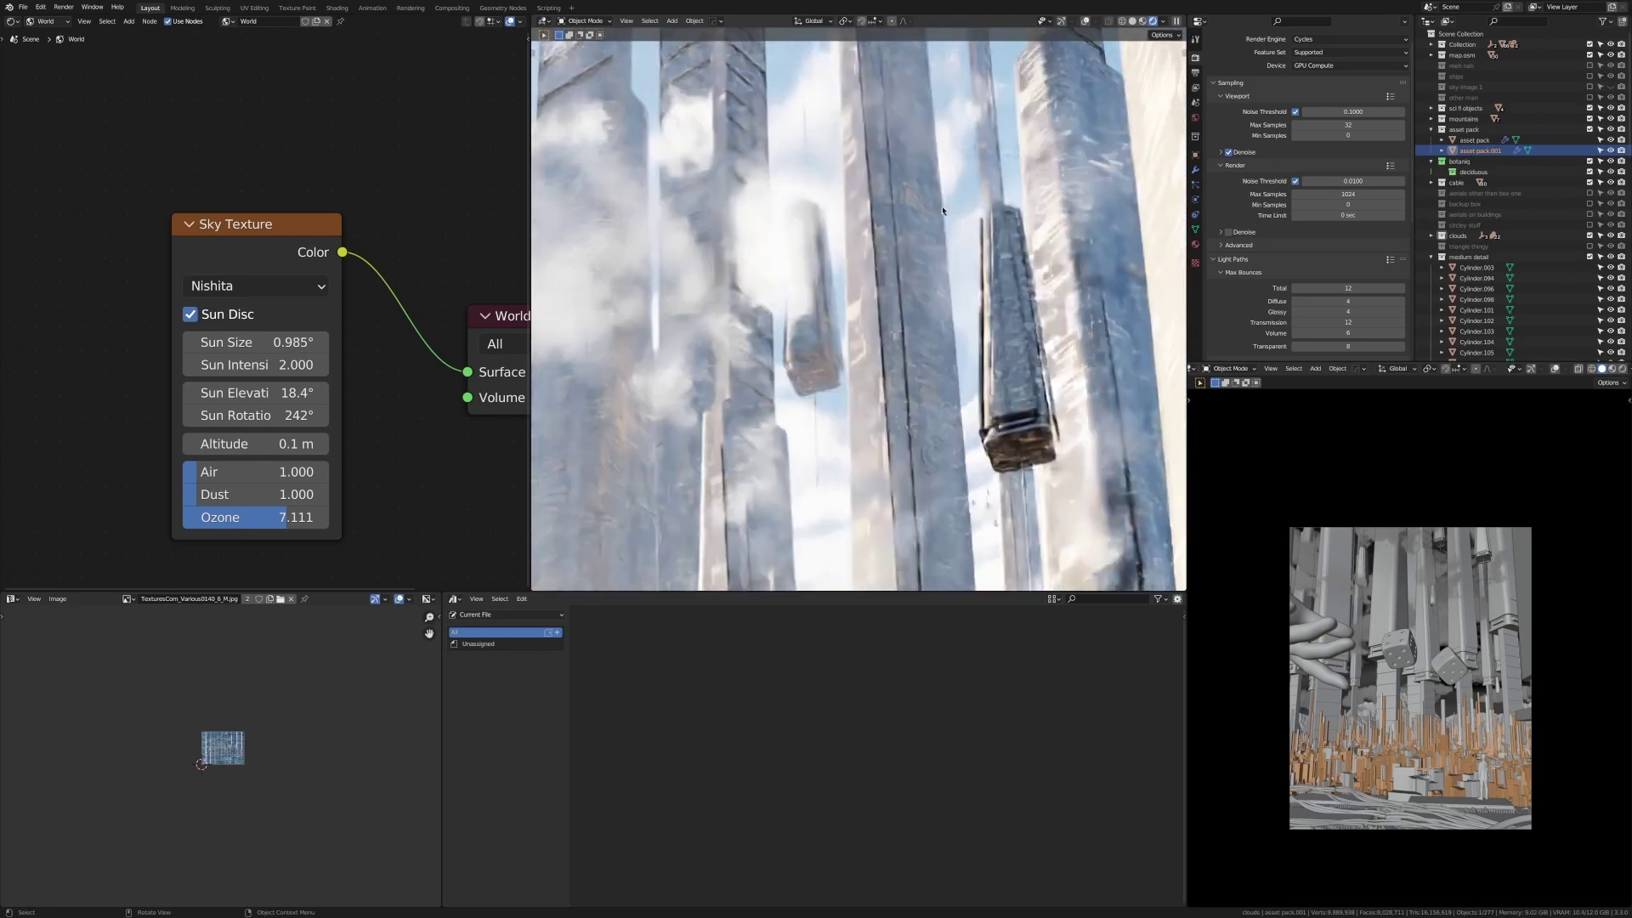